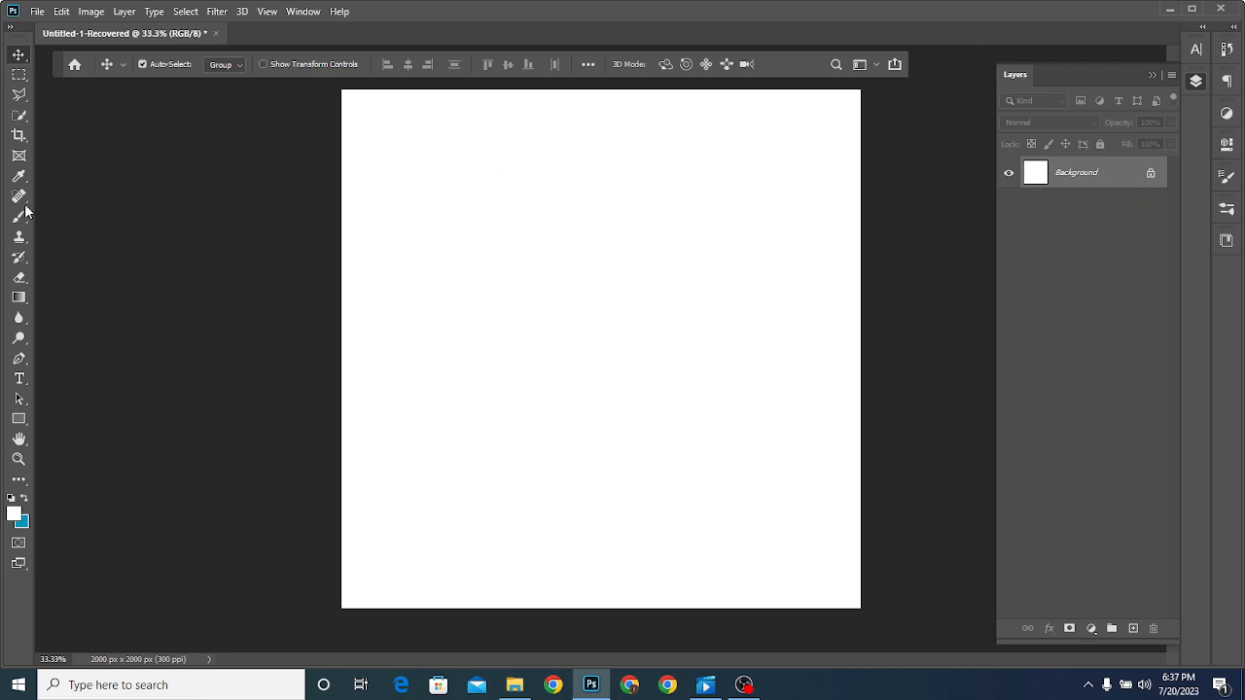
- Draw a white rectangle shape about 1510 px wide and 1204 px high in the middle of the canvas
{"action": "left_click", "coordinate": [20, 419]}
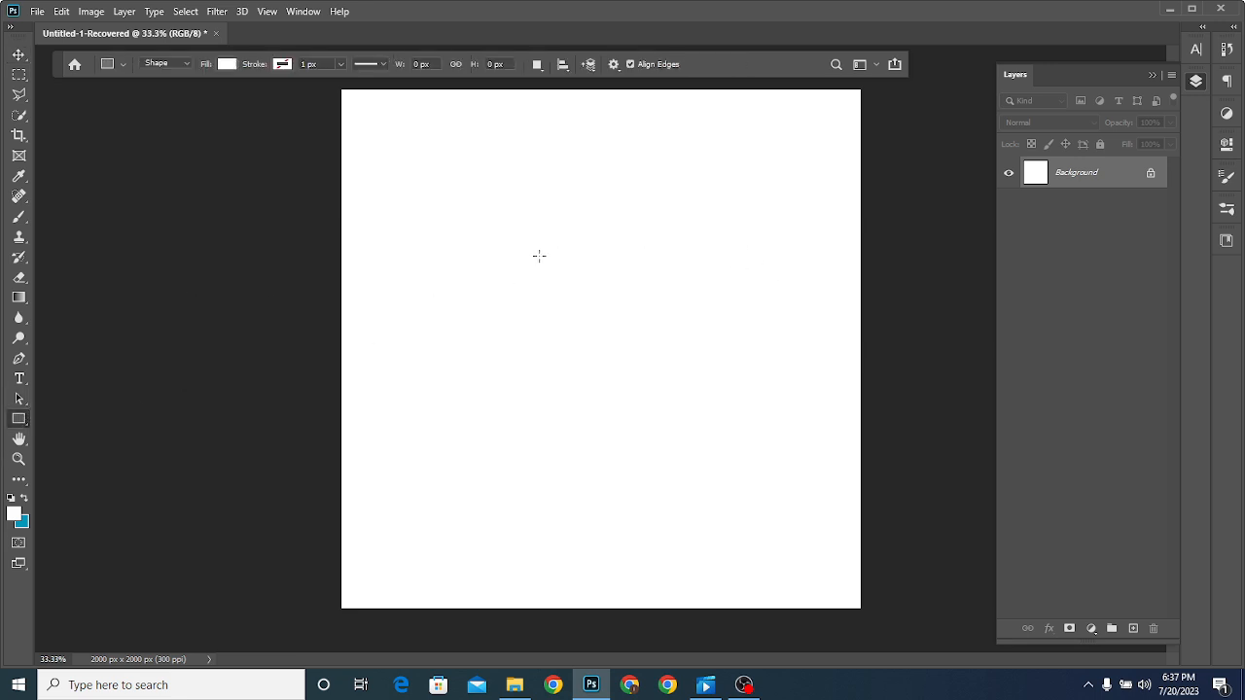
{"action": "left_click_drag", "start_coordinate": [413, 175], "coordinate": [807, 487]}
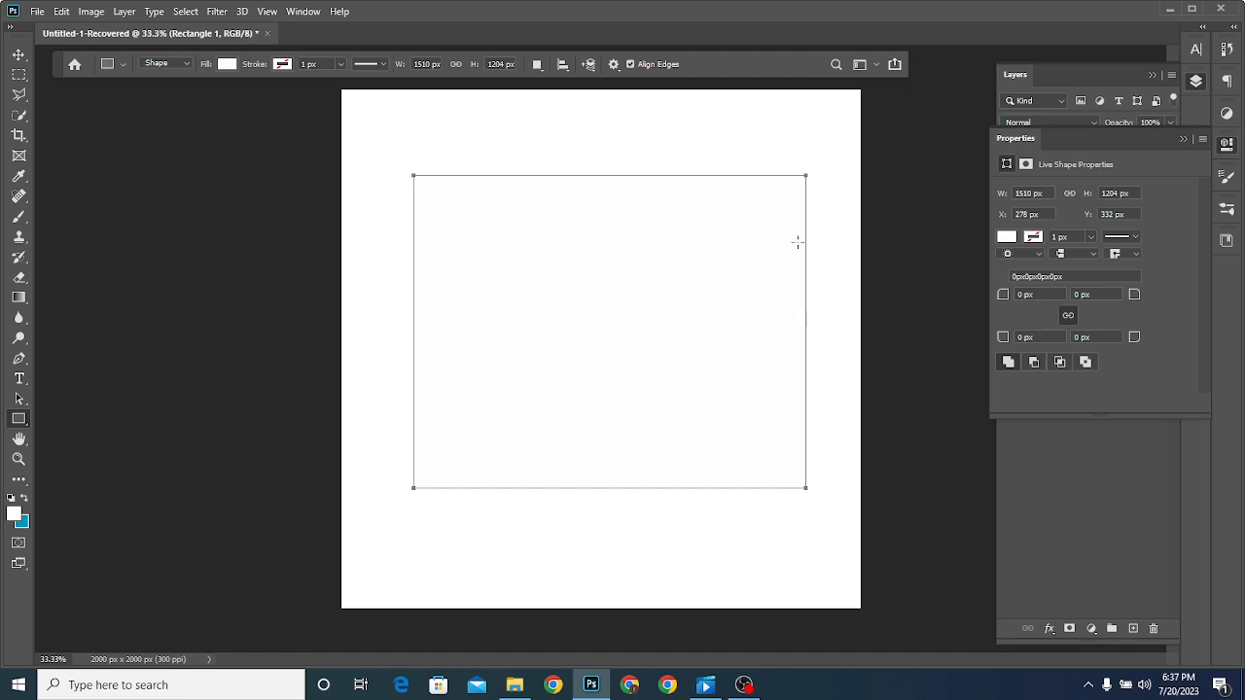
{"action": "left_click", "coordinate": [1227, 146]}
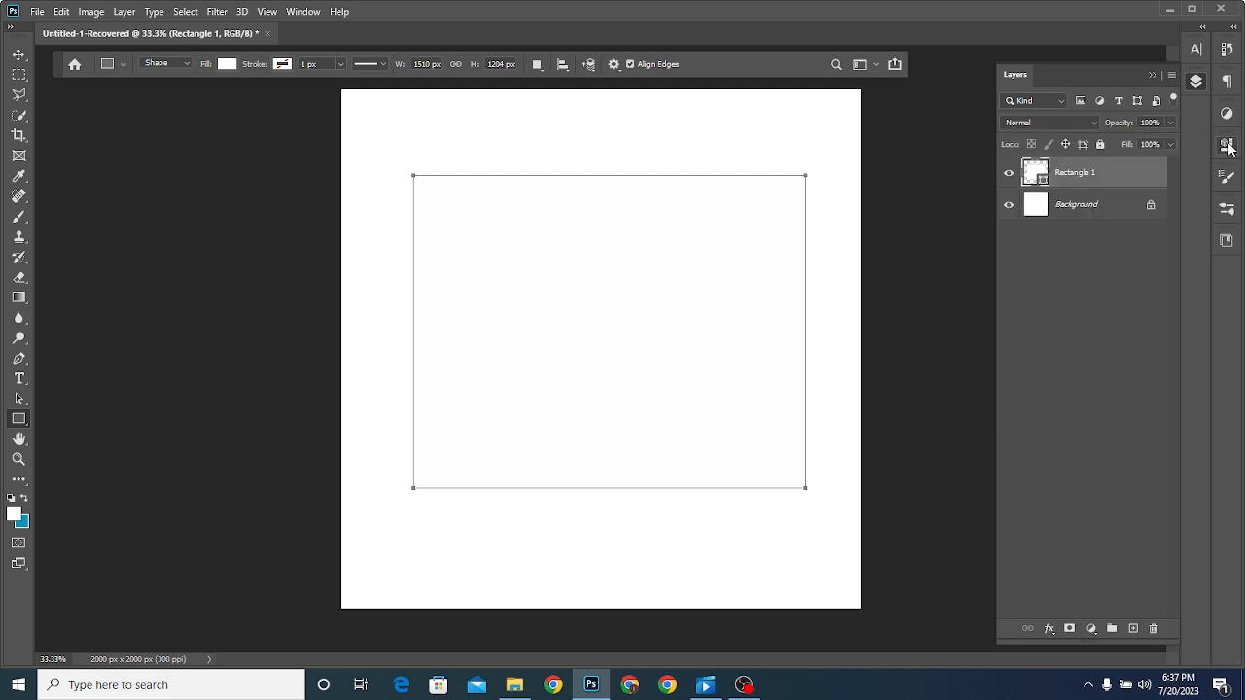
{"action": "left_click", "coordinate": [1227, 146]}
{"action": "left_click", "coordinate": [1227, 146]}
{"action": "left_click", "coordinate": [1227, 146]}
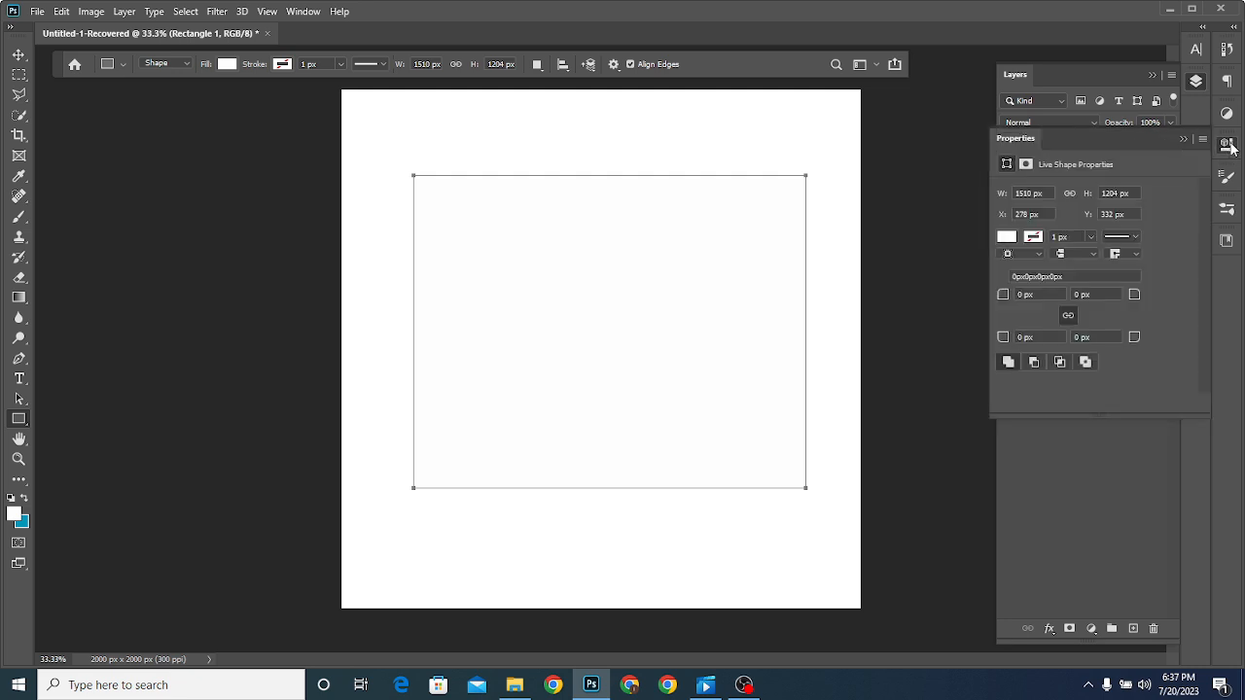
{"action": "left_click", "coordinate": [1227, 146]}
{"action": "left_click", "coordinate": [1227, 146]}
{"action": "left_click", "coordinate": [1227, 146]}
{"action": "left_click", "coordinate": [1227, 145]}
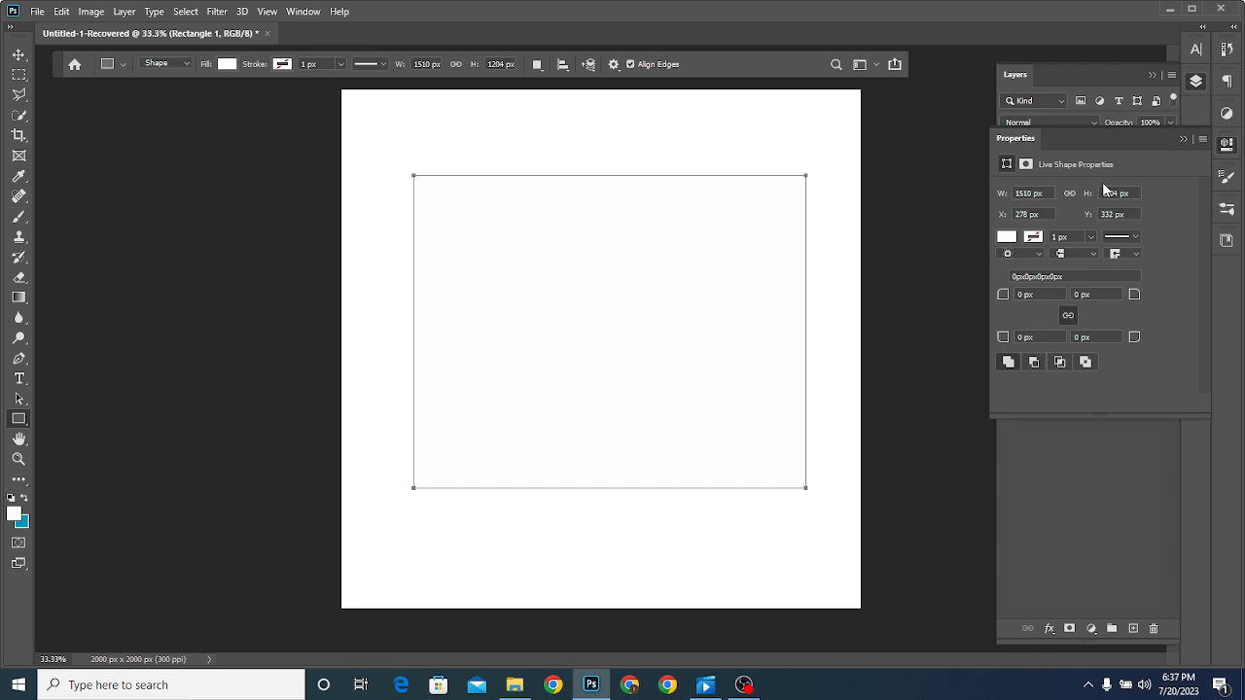
- Try the recently used black, red and green as the rectangle's solid fill
{"action": "left_click", "coordinate": [1007, 242]}
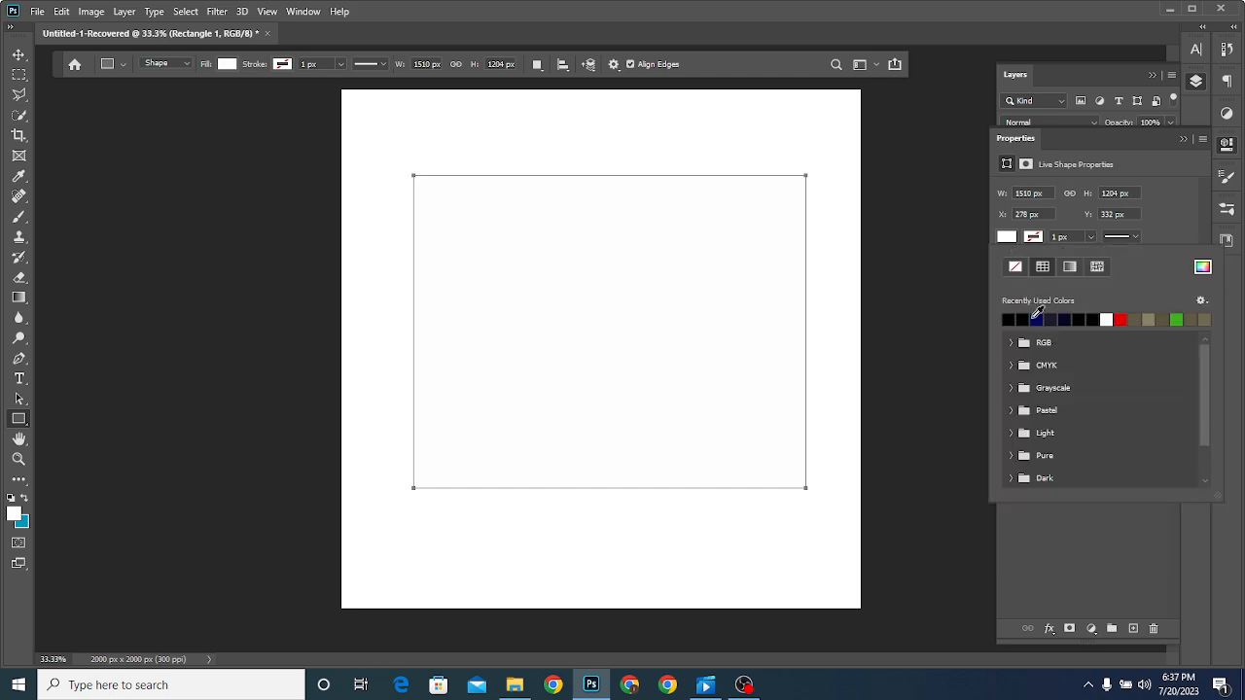
{"action": "left_click", "coordinate": [1016, 317]}
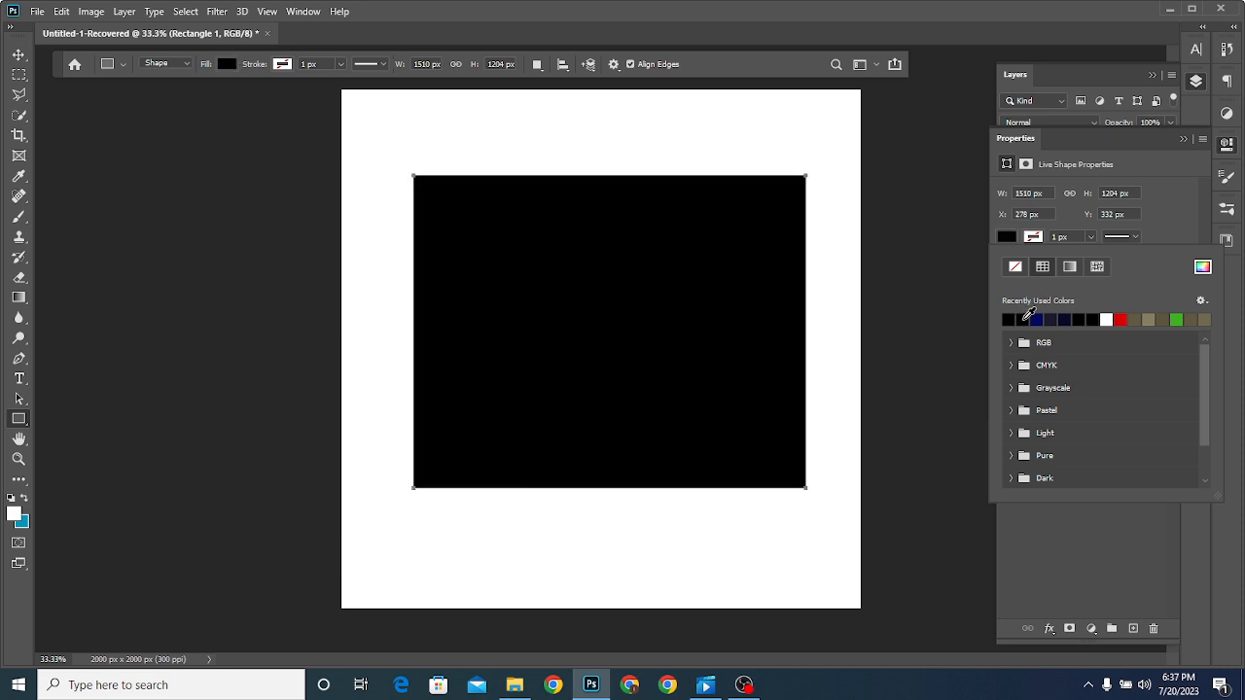
{"action": "left_click", "coordinate": [1120, 319]}
{"action": "left_click", "coordinate": [1174, 317]}
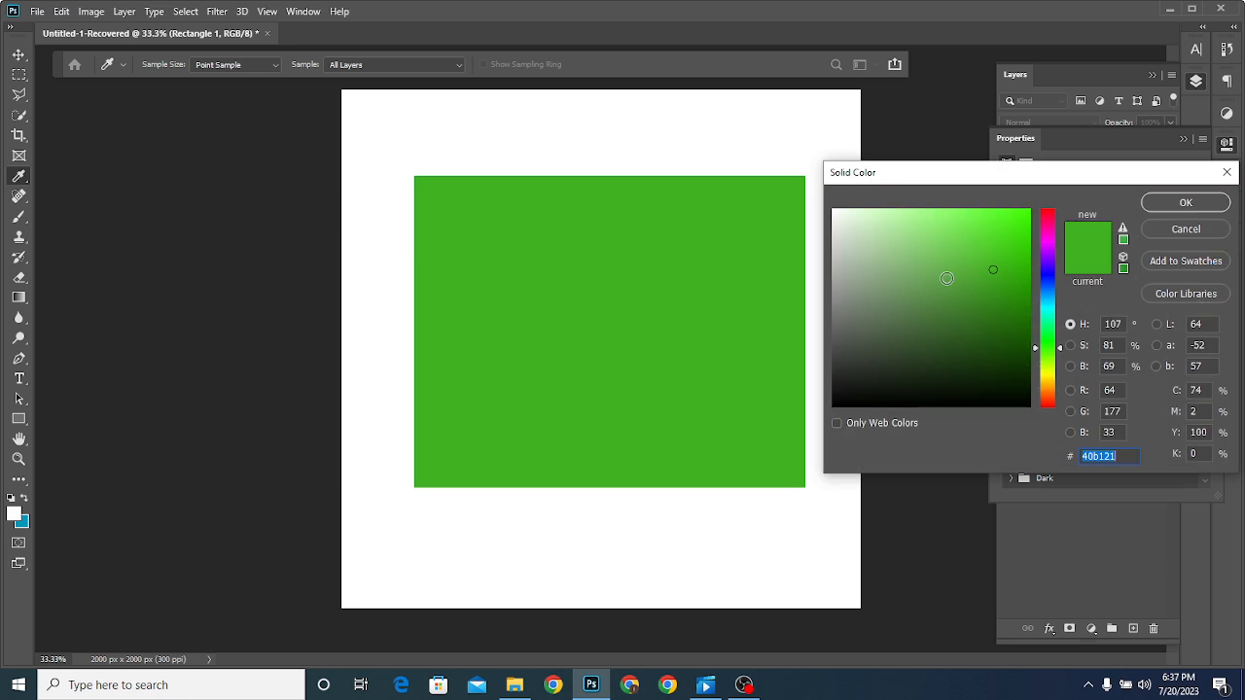
- Set the rectangle's fill to the custom light green #a2cf96
{"action": "type", "text": "67a357"}
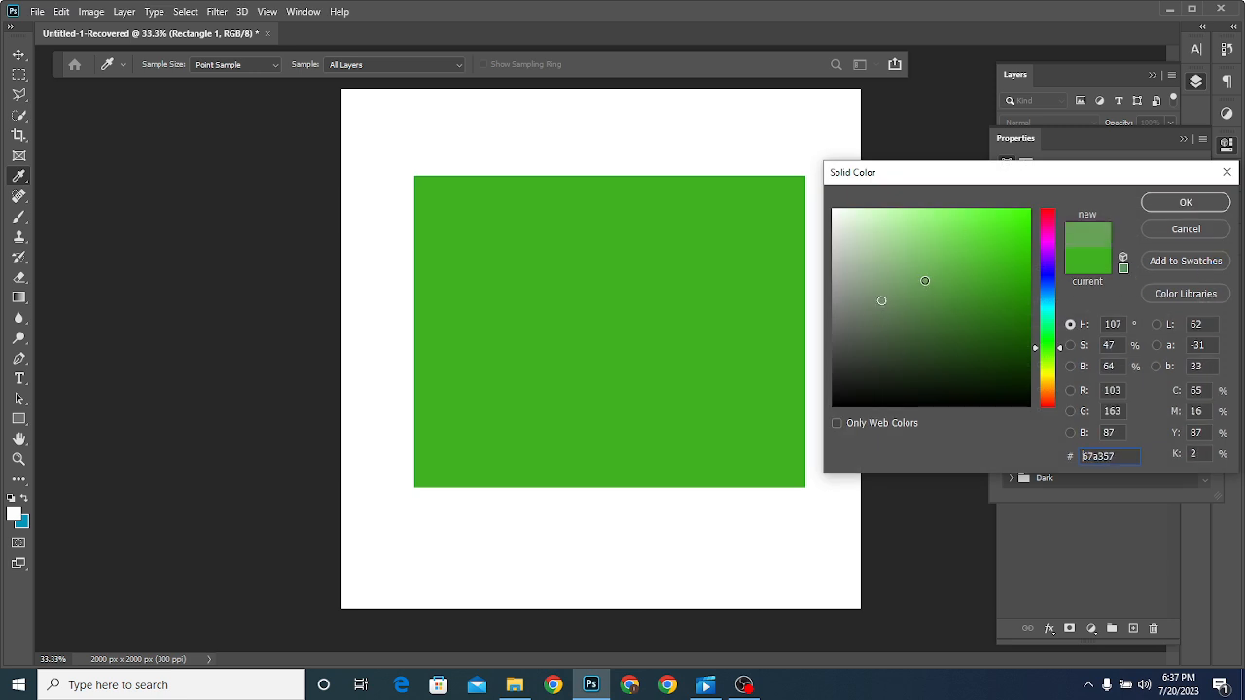
{"action": "left_click", "coordinate": [886, 246]}
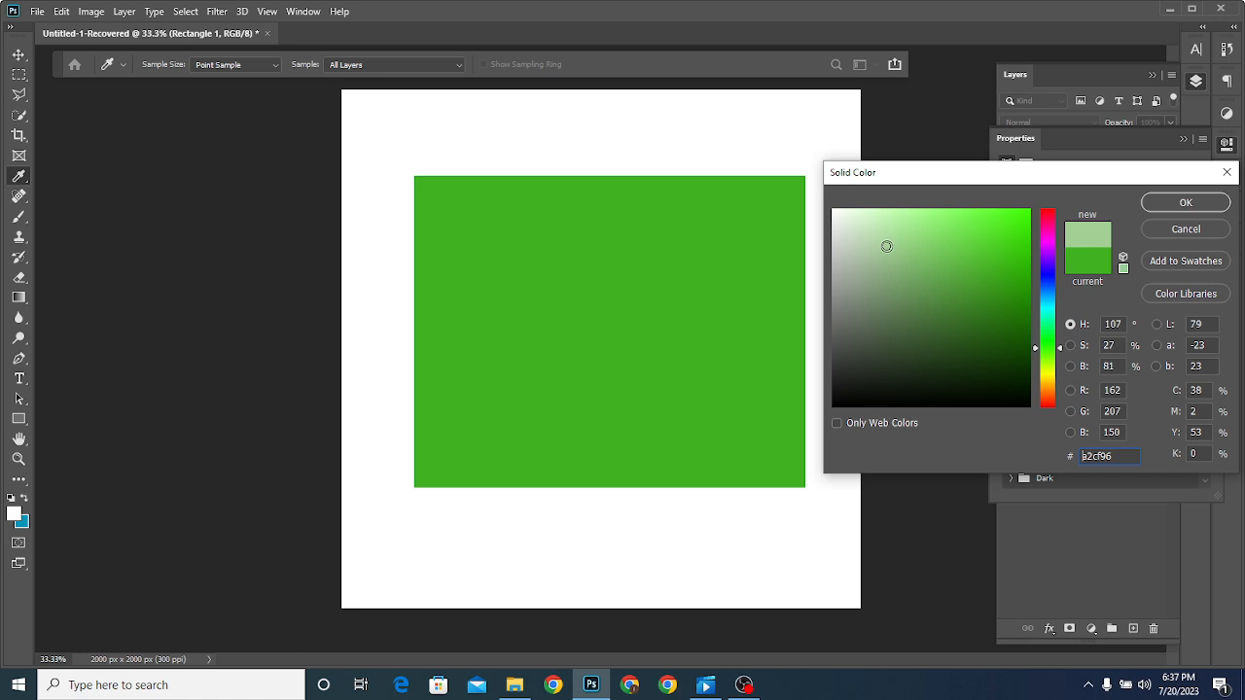
{"action": "left_click", "coordinate": [1170, 203]}
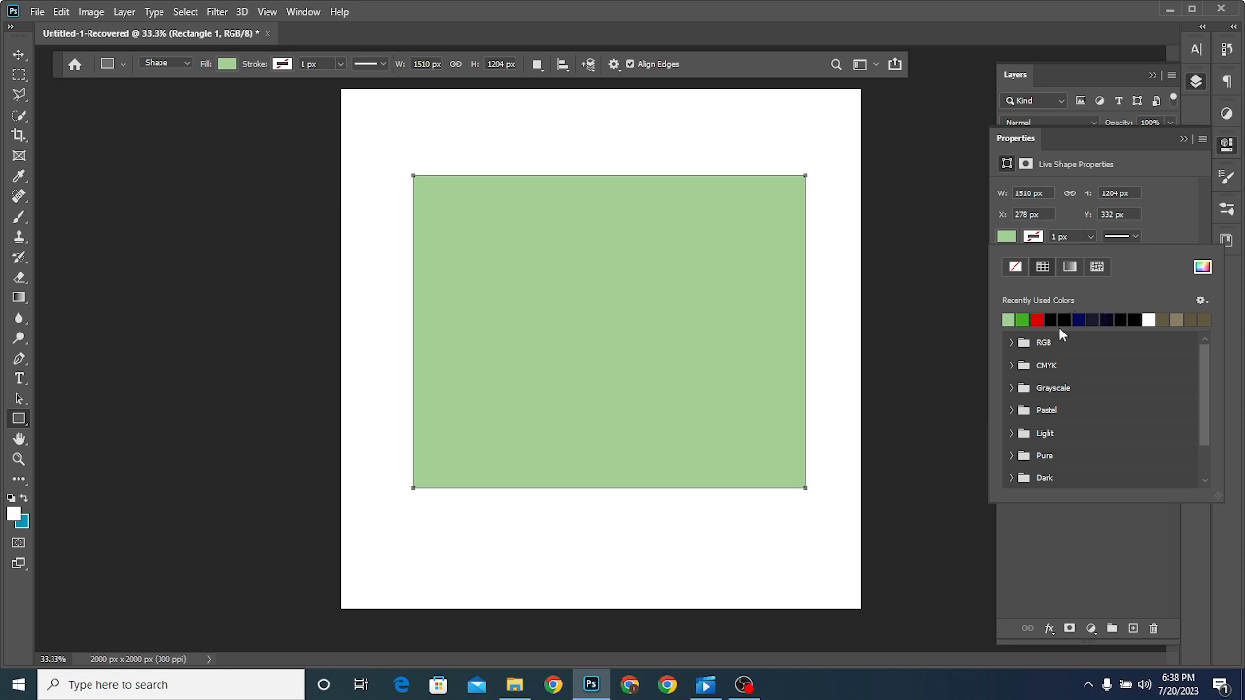
- Switch the rectangle to a gradient fill and try several presets, ending with the pink-to-orange one
{"action": "left_click", "coordinate": [1068, 266]}
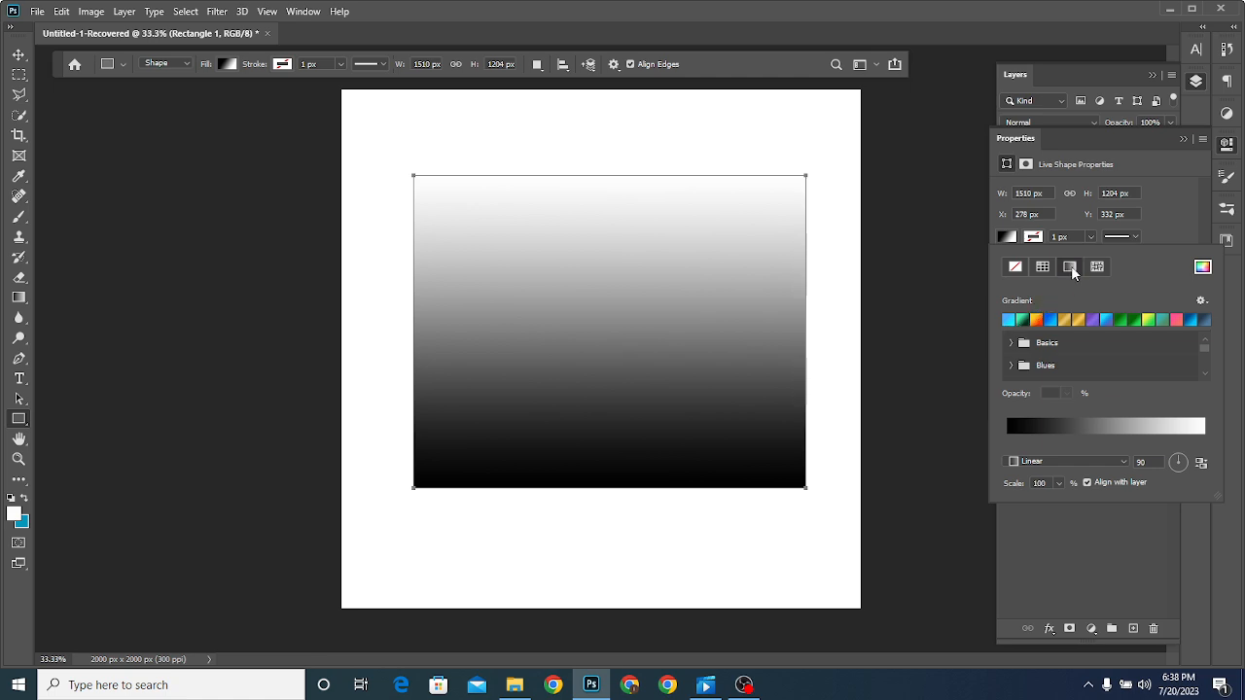
{"action": "left_click", "coordinate": [1010, 318]}
{"action": "left_click", "coordinate": [1022, 320]}
{"action": "left_click", "coordinate": [1036, 320]}
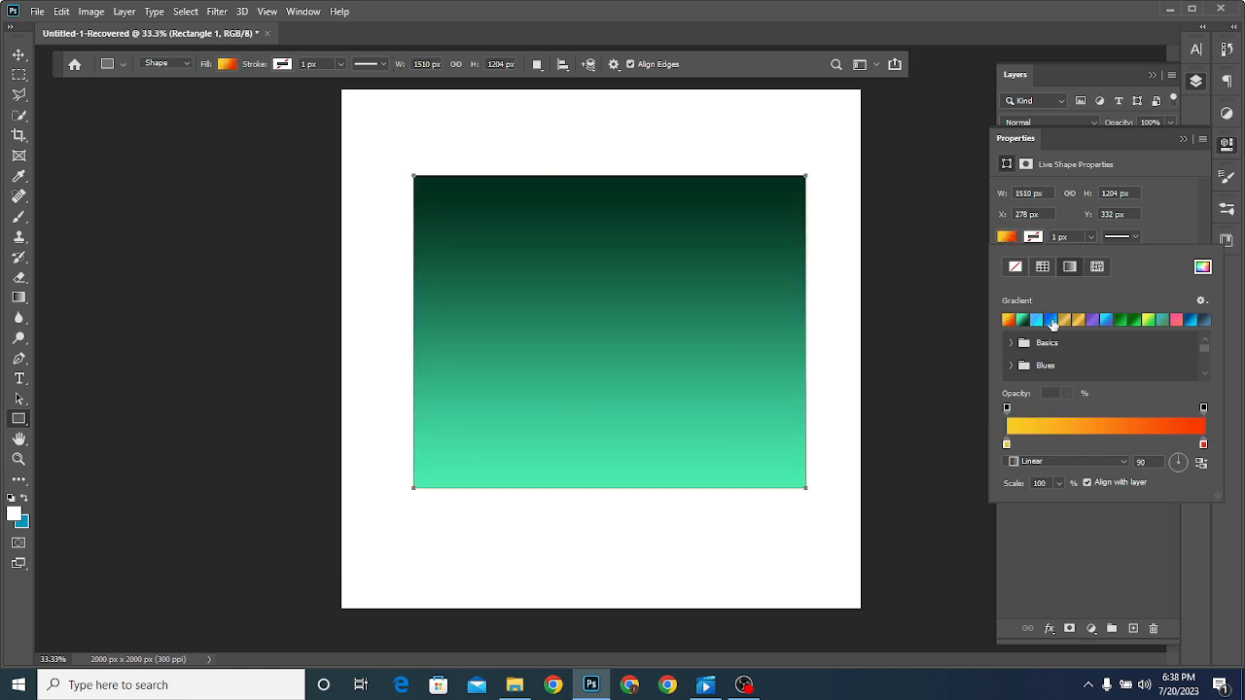
{"action": "left_click", "coordinate": [1050, 320]}
{"action": "left_click", "coordinate": [1068, 319]}
{"action": "left_click", "coordinate": [1105, 320]}
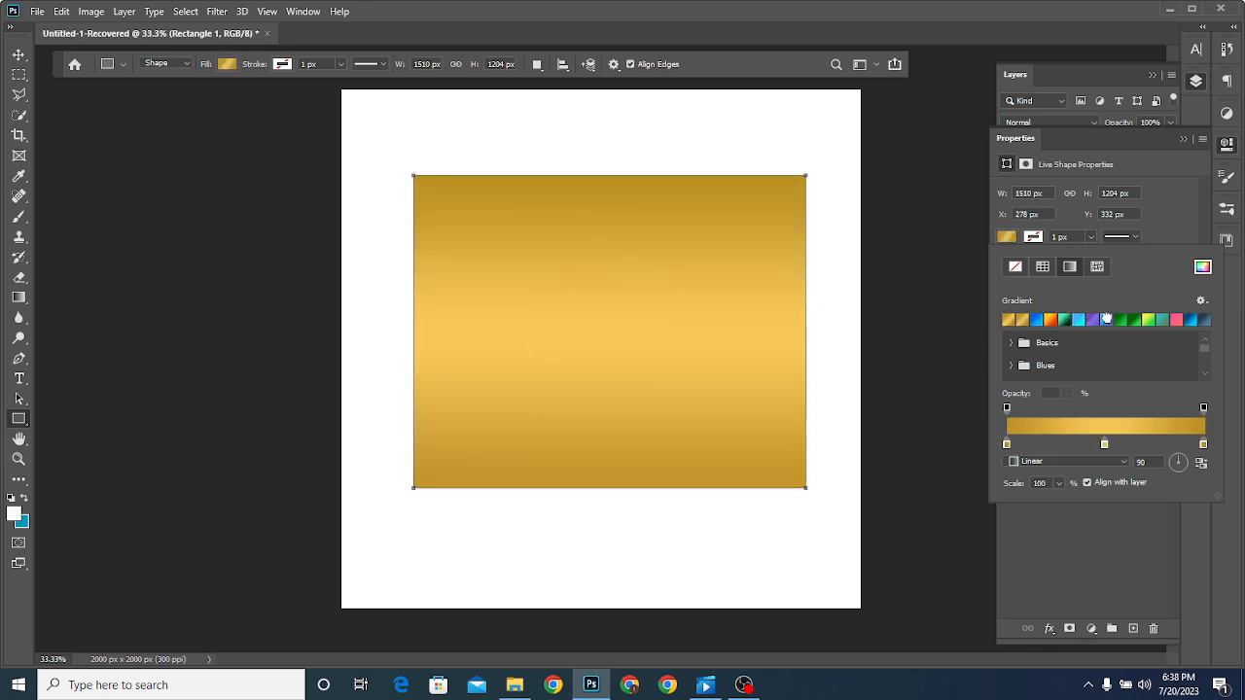
{"action": "left_click", "coordinate": [1133, 321]}
{"action": "left_click", "coordinate": [1147, 320]}
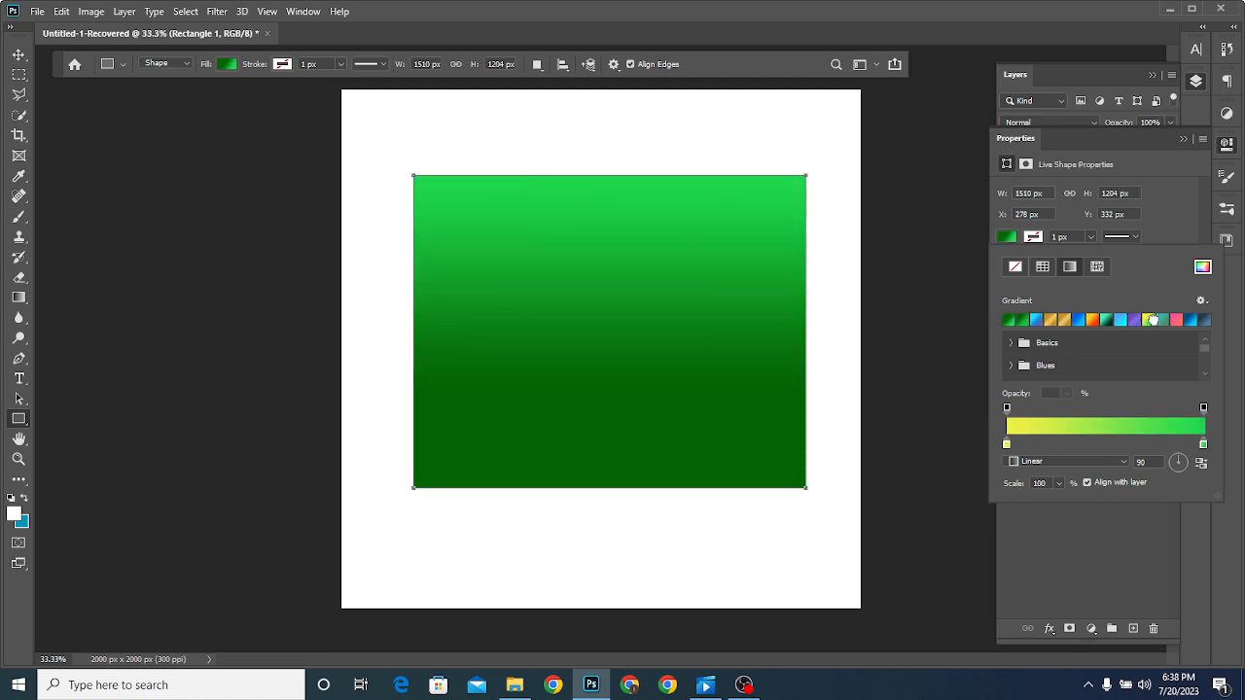
{"action": "left_click", "coordinate": [1162, 320]}
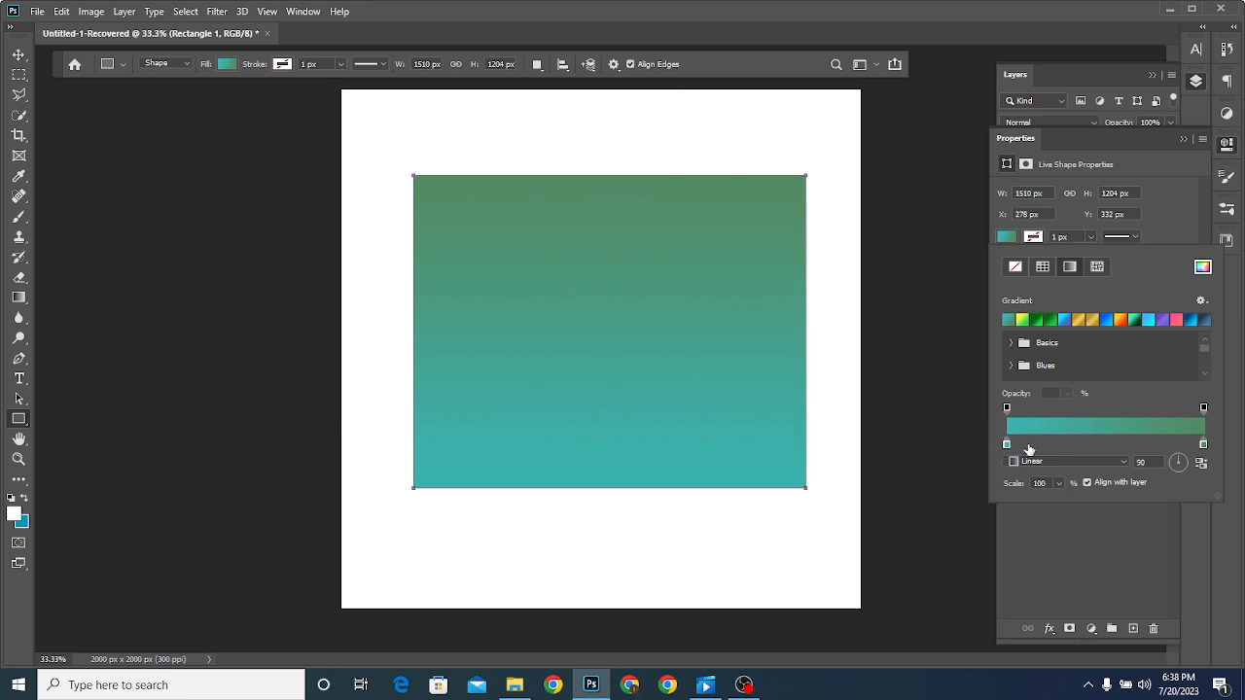
{"action": "left_click", "coordinate": [1161, 322]}
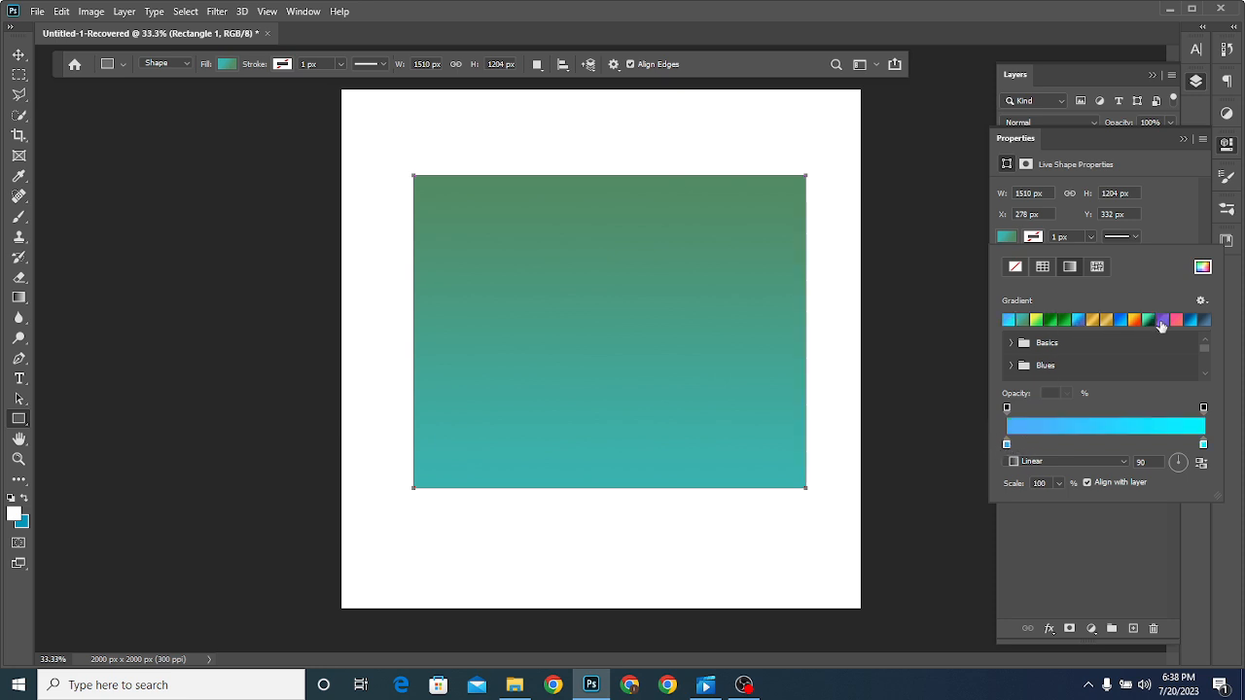
{"action": "left_click", "coordinate": [1162, 320]}
{"action": "left_click", "coordinate": [1176, 320]}
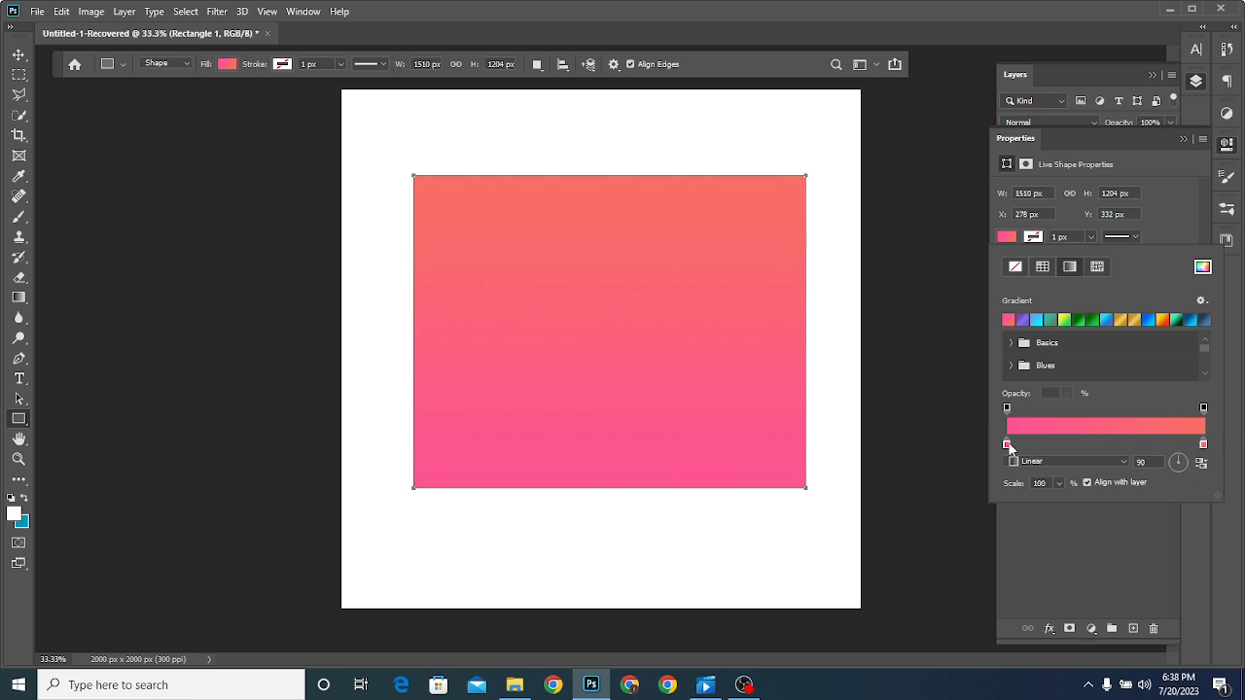
- Change the gradient's pink starting colour stop to pure red #ff0000
{"action": "double_click", "coordinate": [1008, 444]}
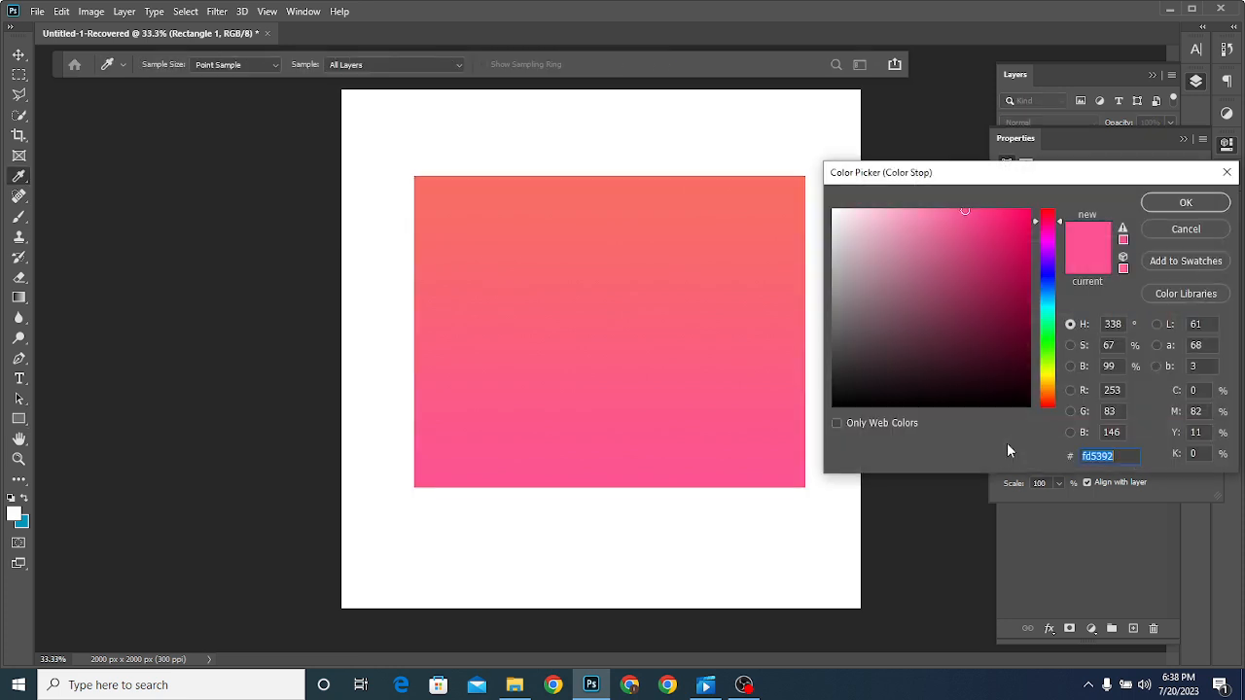
{"action": "left_click", "coordinate": [1043, 404]}
{"action": "left_click_drag", "start_coordinate": [1033, 405], "coordinate": [1035, 417]}
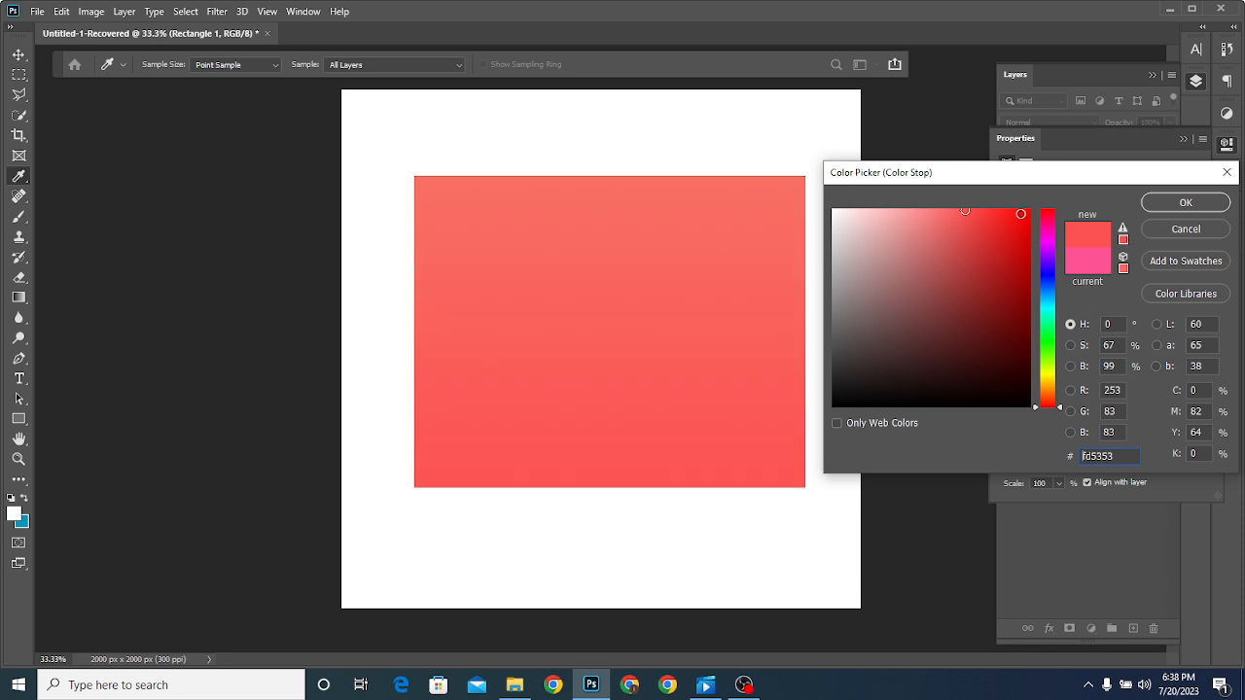
{"action": "mouse_move", "coordinate": [1021, 213]}
{"action": "left_mouse_down"}
{"action": "mouse_move", "coordinate": [1036, 195]}
{"action": "mouse_move", "coordinate": [1024, 229]}
{"action": "mouse_move", "coordinate": [1030, 202]}
{"action": "mouse_move", "coordinate": [1048, 202]}
{"action": "left_mouse_up"}
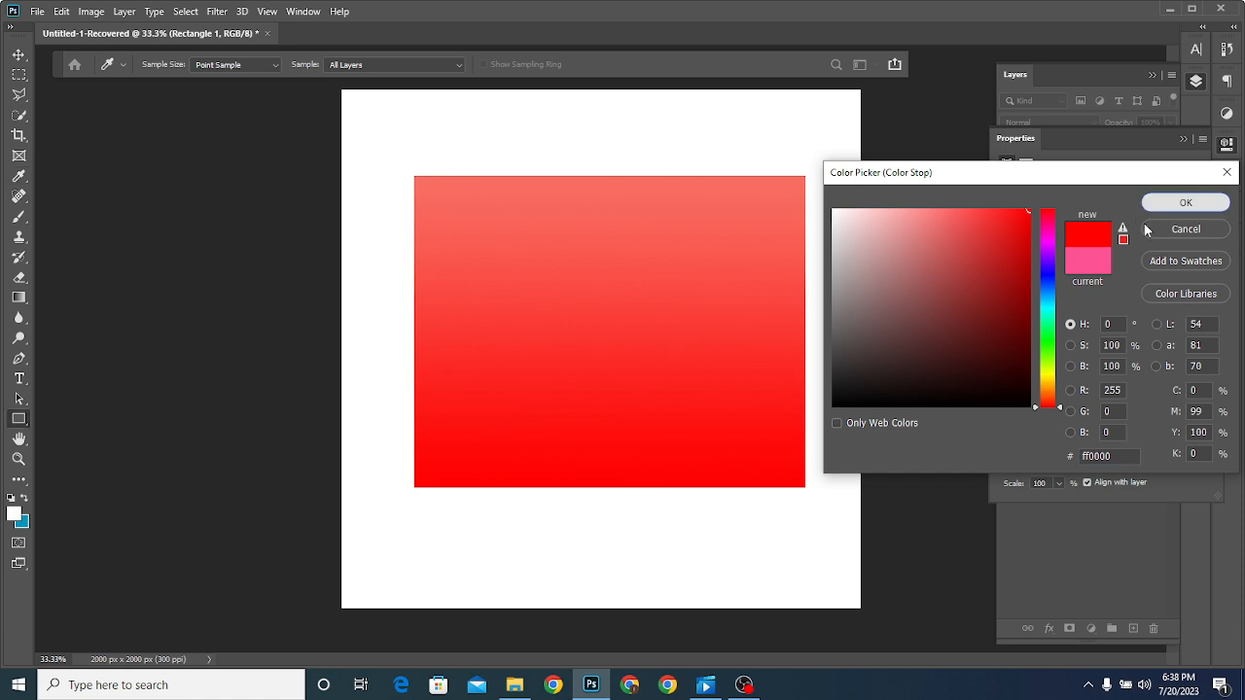
{"action": "left_click", "coordinate": [1162, 205]}
- Change the gradient's ending colour stop to yellow #f5e101
{"action": "double_click", "coordinate": [1203, 446]}
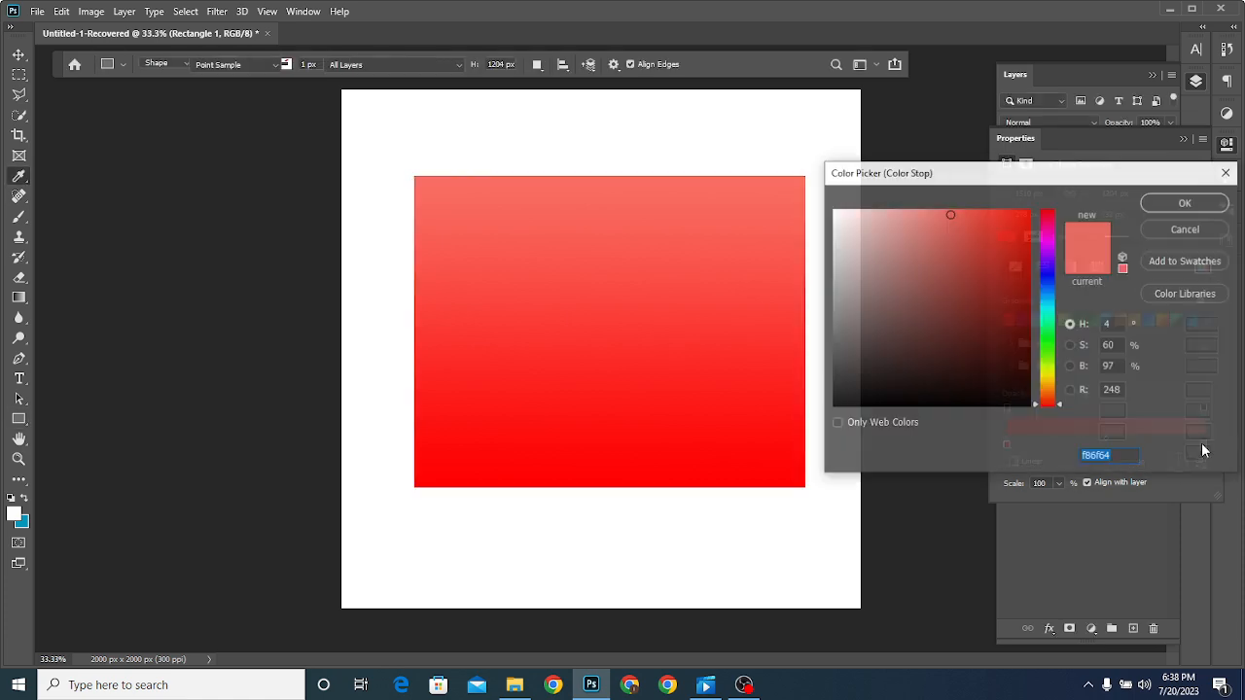
{"action": "left_click", "coordinate": [1045, 368]}
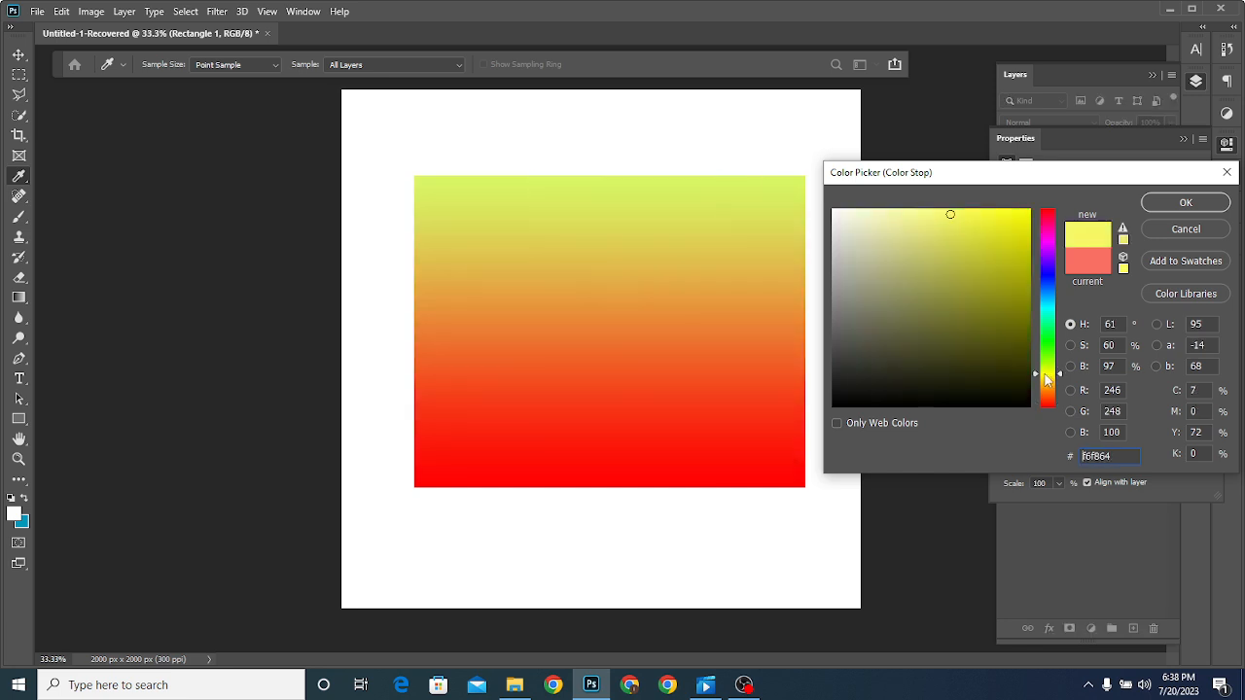
{"action": "left_click", "coordinate": [1045, 377]}
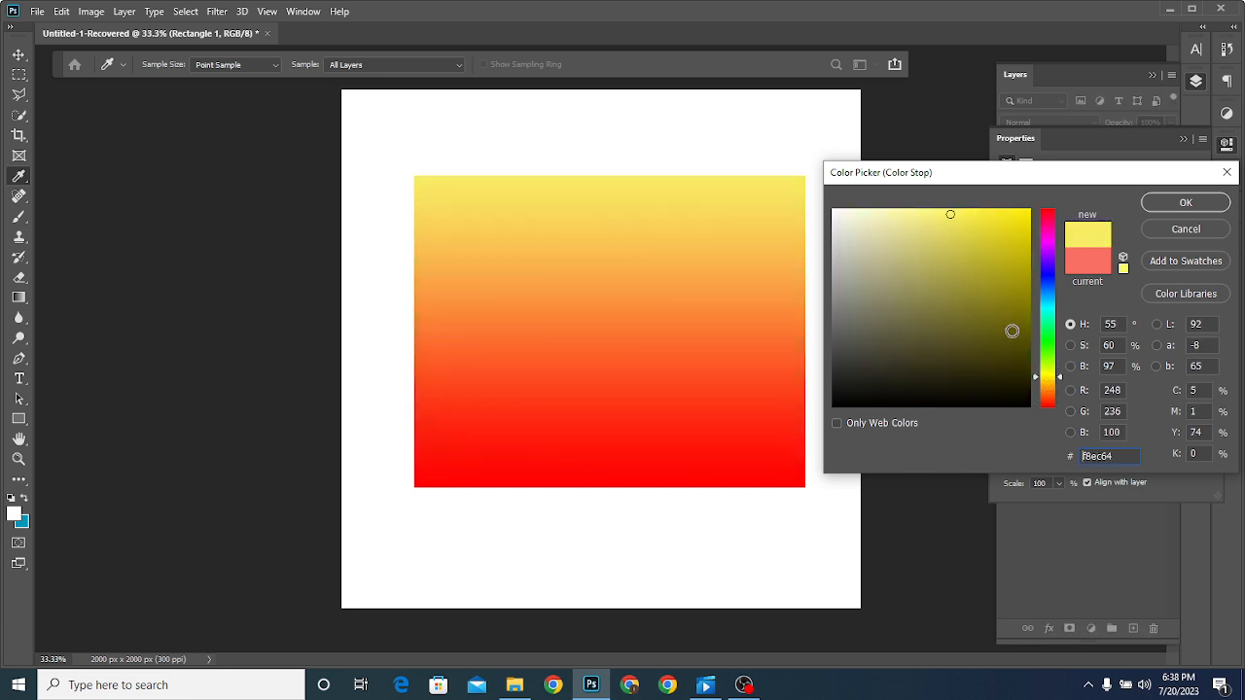
{"action": "left_click_drag", "start_coordinate": [1011, 328], "coordinate": [1029, 216]}
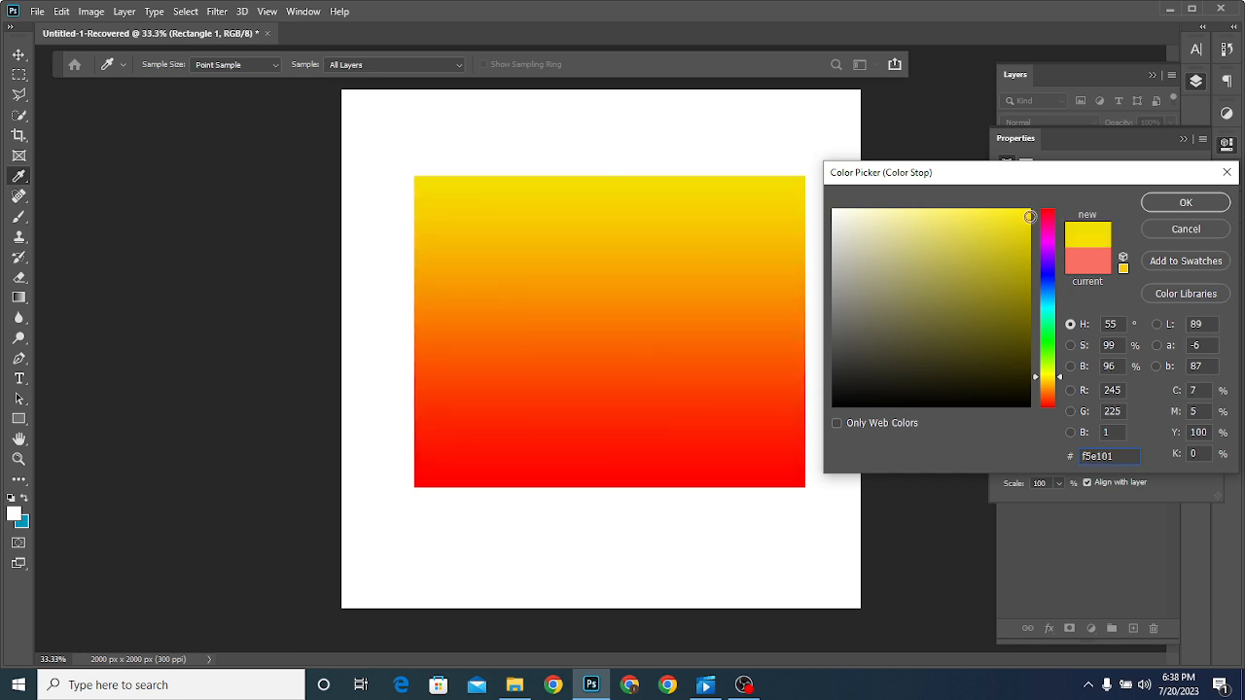
{"action": "left_click", "coordinate": [1178, 204]}
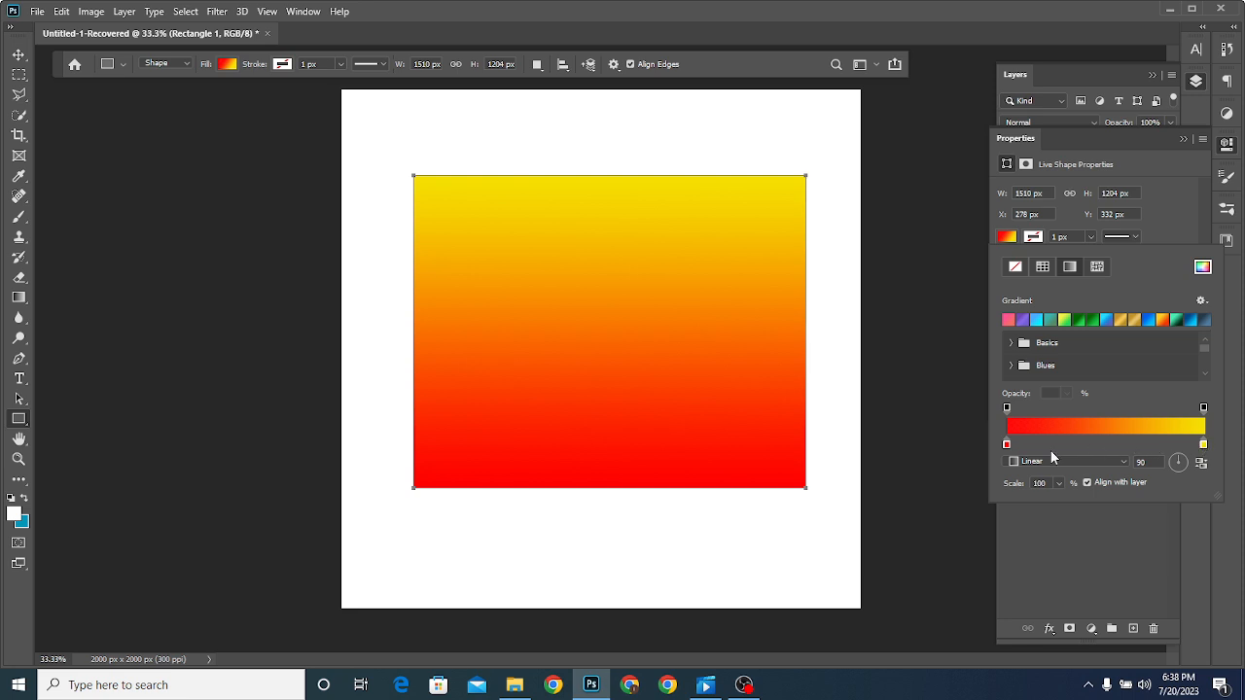
- Add a colour stop in the middle of the gradient and set it to light green #bcef63
{"action": "double_click", "coordinate": [1109, 443]}
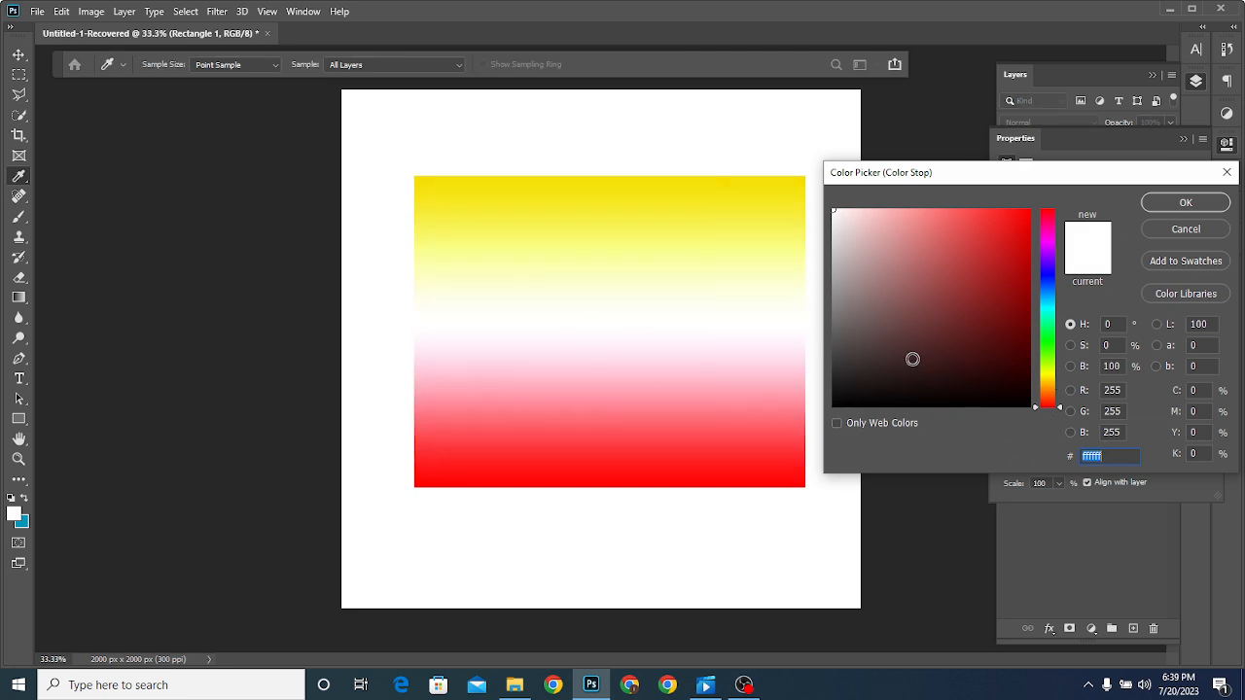
{"action": "left_click", "coordinate": [1048, 362]}
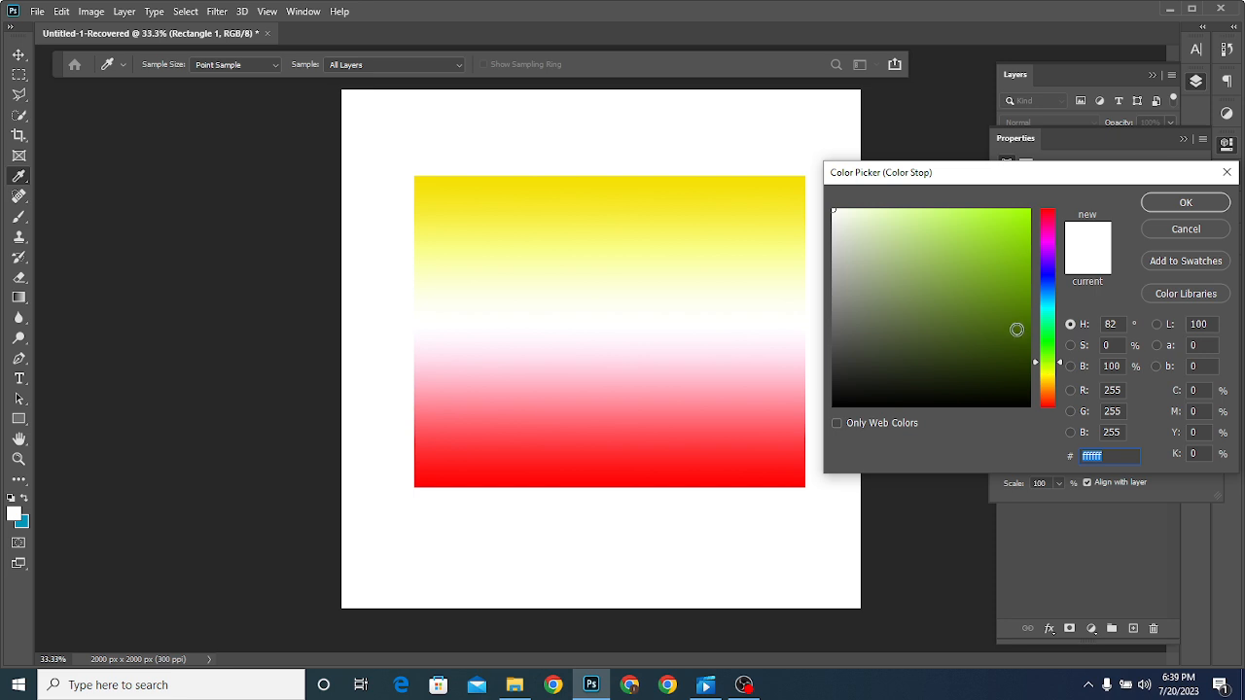
{"action": "left_click", "coordinate": [1016, 323]}
{"action": "left_click", "coordinate": [980, 244]}
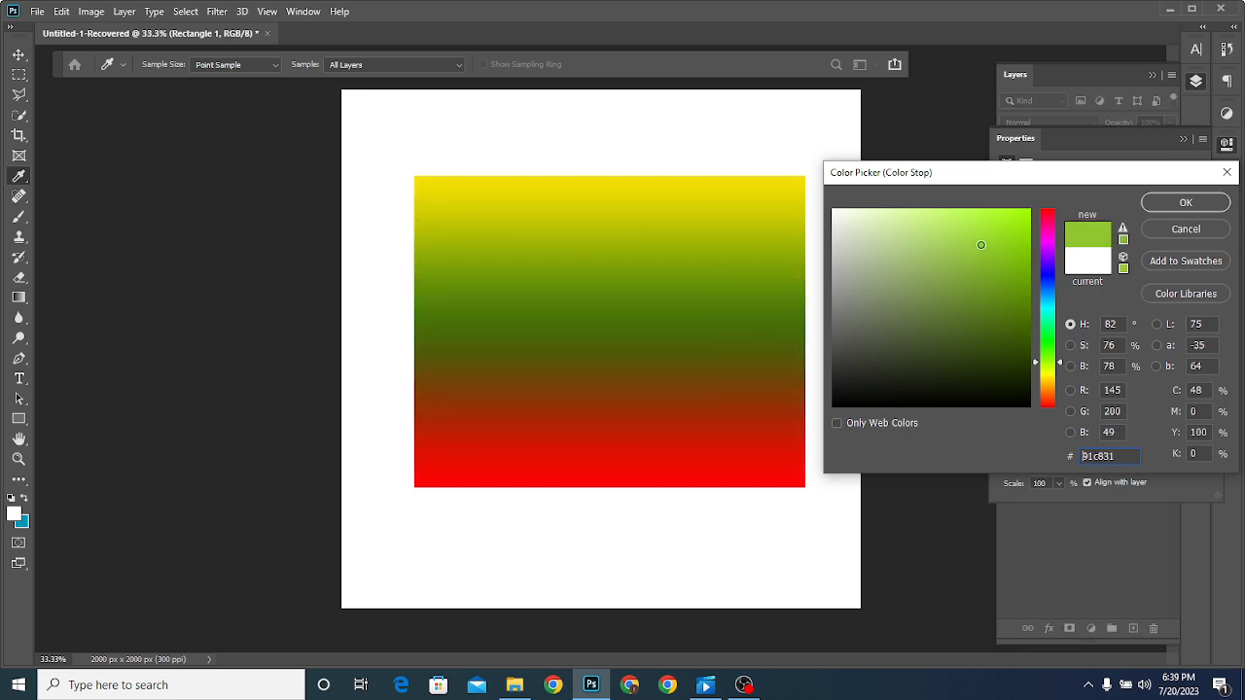
{"action": "left_click", "coordinate": [948, 221]}
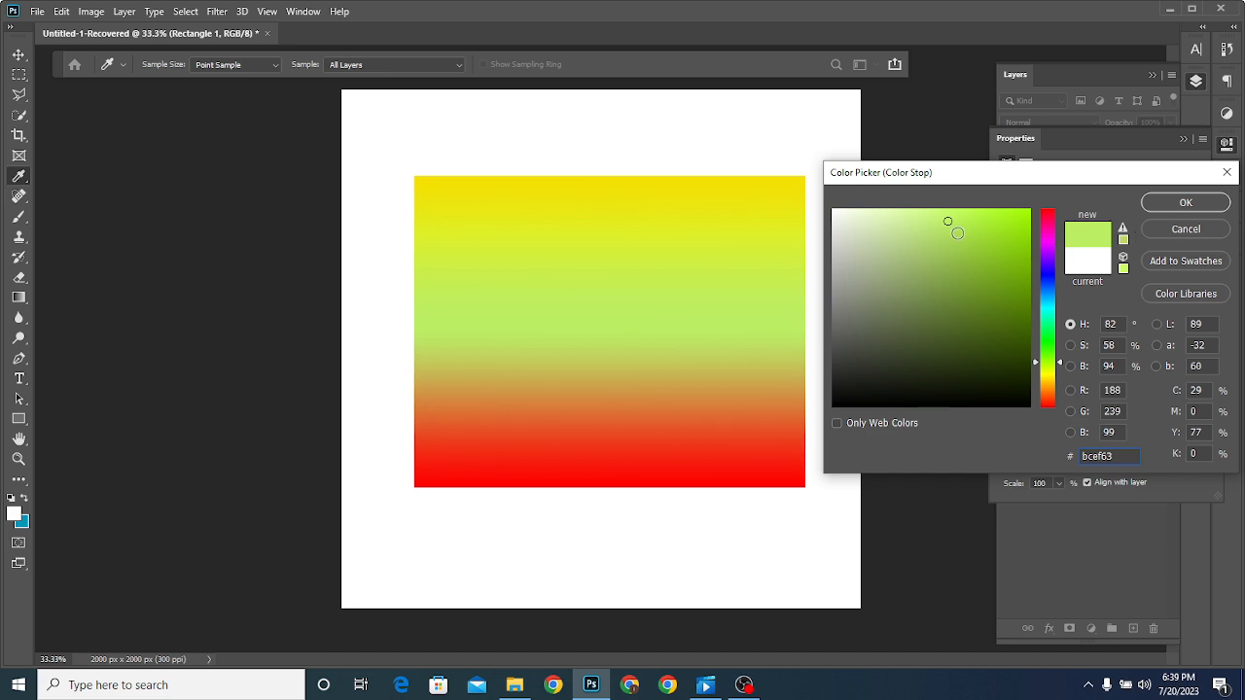
{"action": "left_click", "coordinate": [1216, 205]}
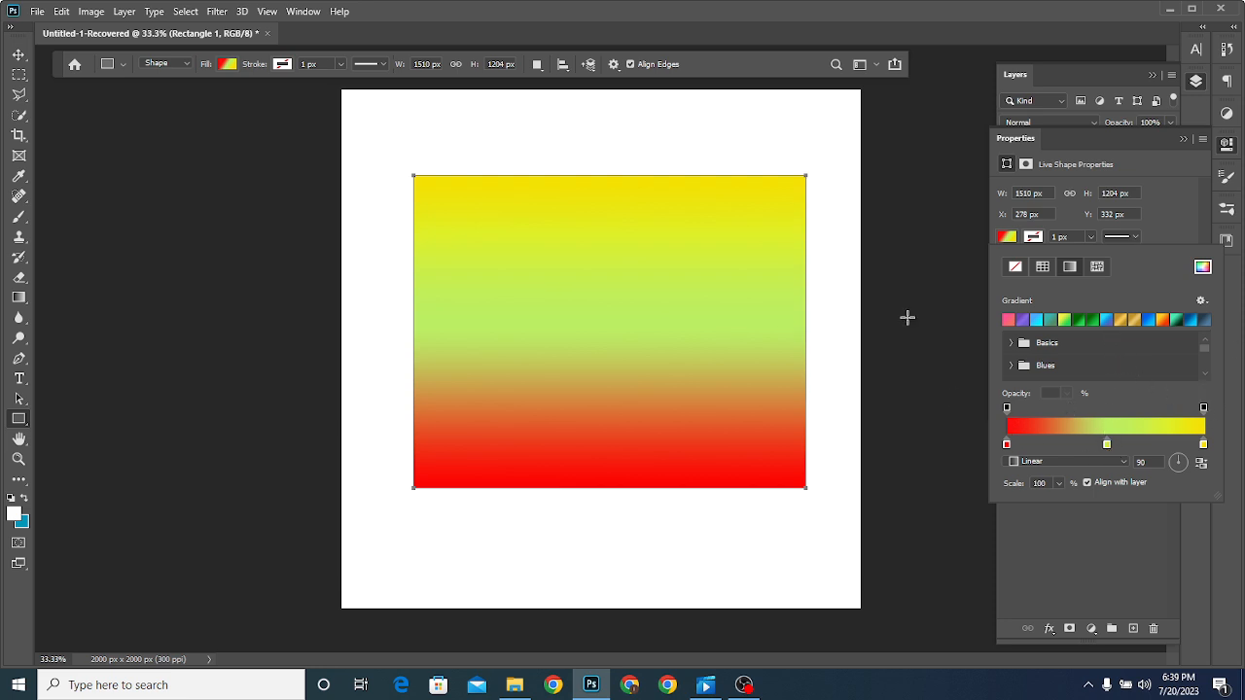
- Replace the rectangle's gradient with a solid fill, try no fill, and apply the recently used medium green
{"action": "left_click", "coordinate": [1042, 267]}
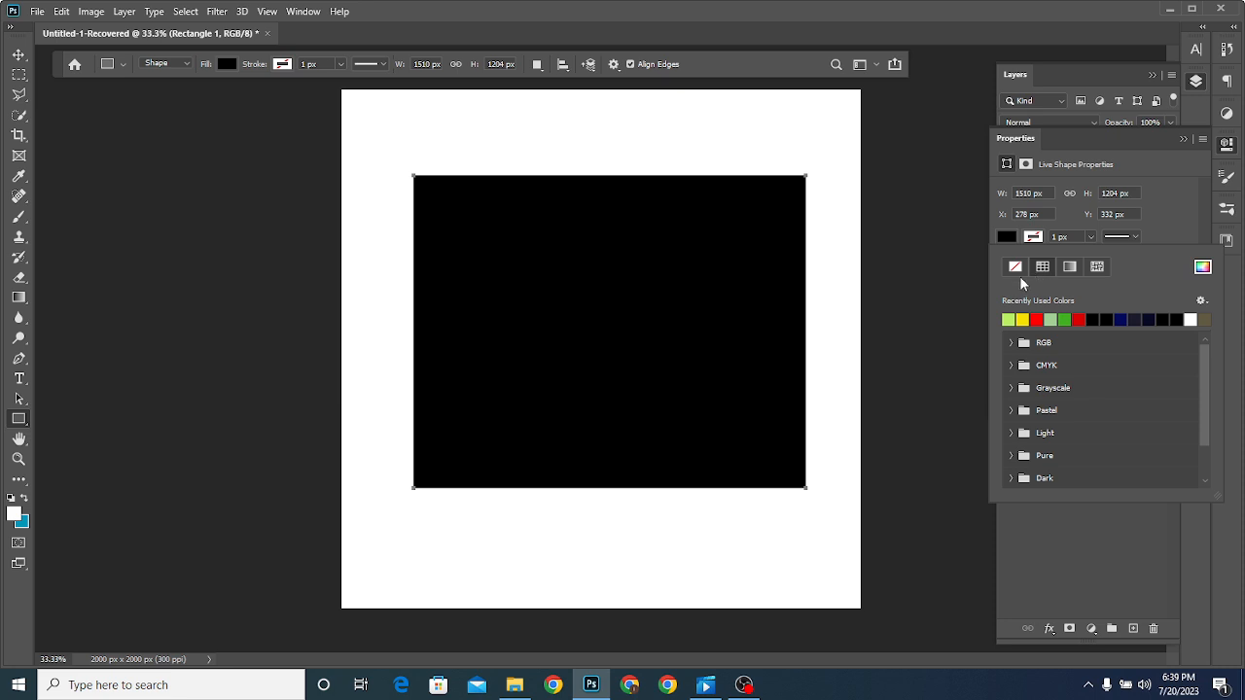
{"action": "left_click", "coordinate": [1014, 269]}
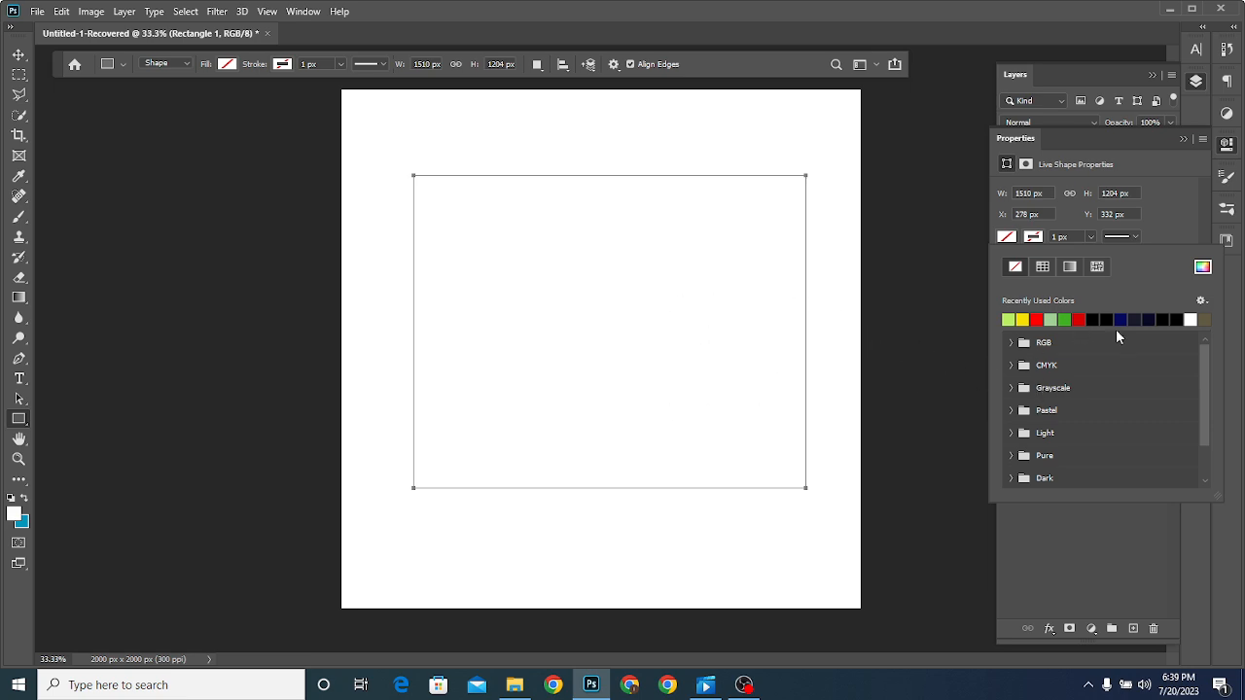
{"action": "left_click", "coordinate": [1064, 319]}
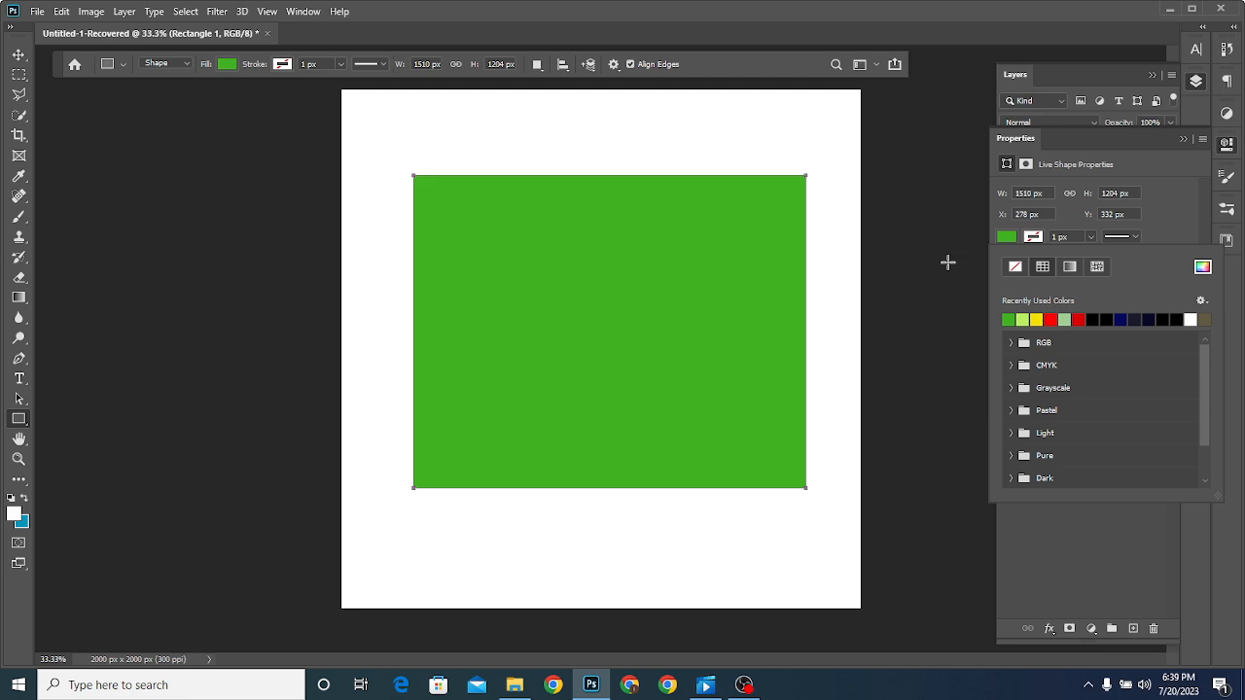
{"action": "left_click", "coordinate": [1019, 233]}
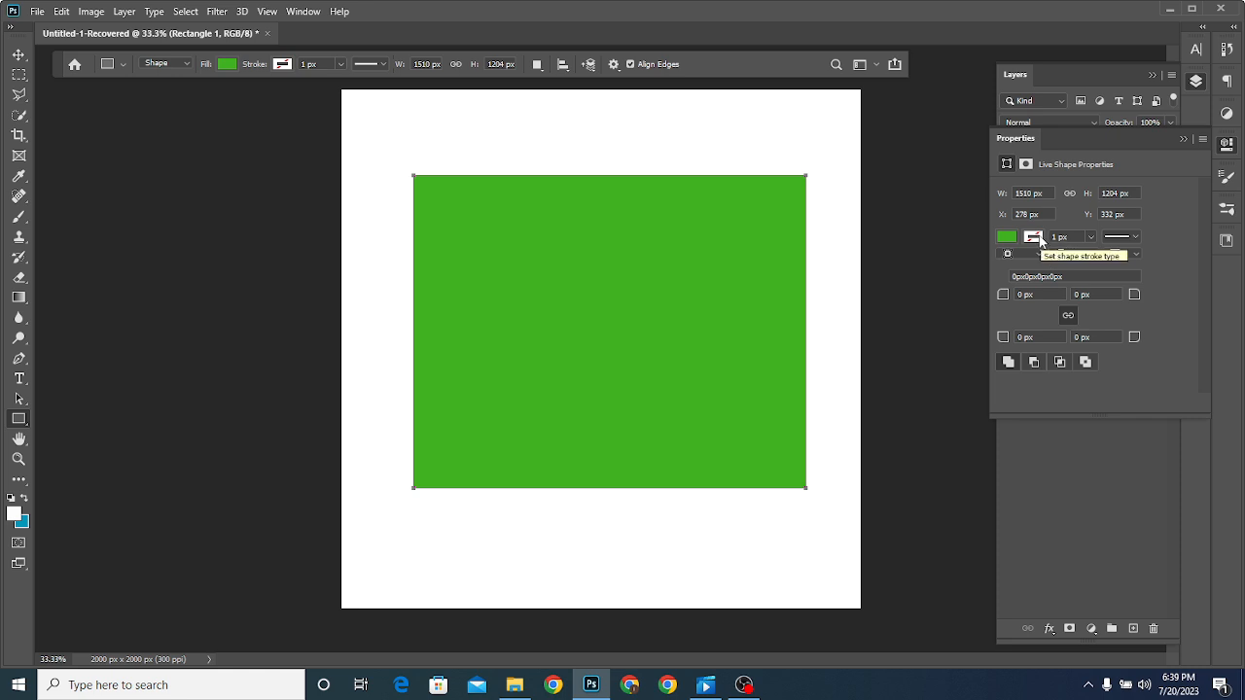
- Give the rectangle a stroke in the recently used medium green and set the stroke width to 10 px
{"action": "left_click", "coordinate": [1033, 237]}
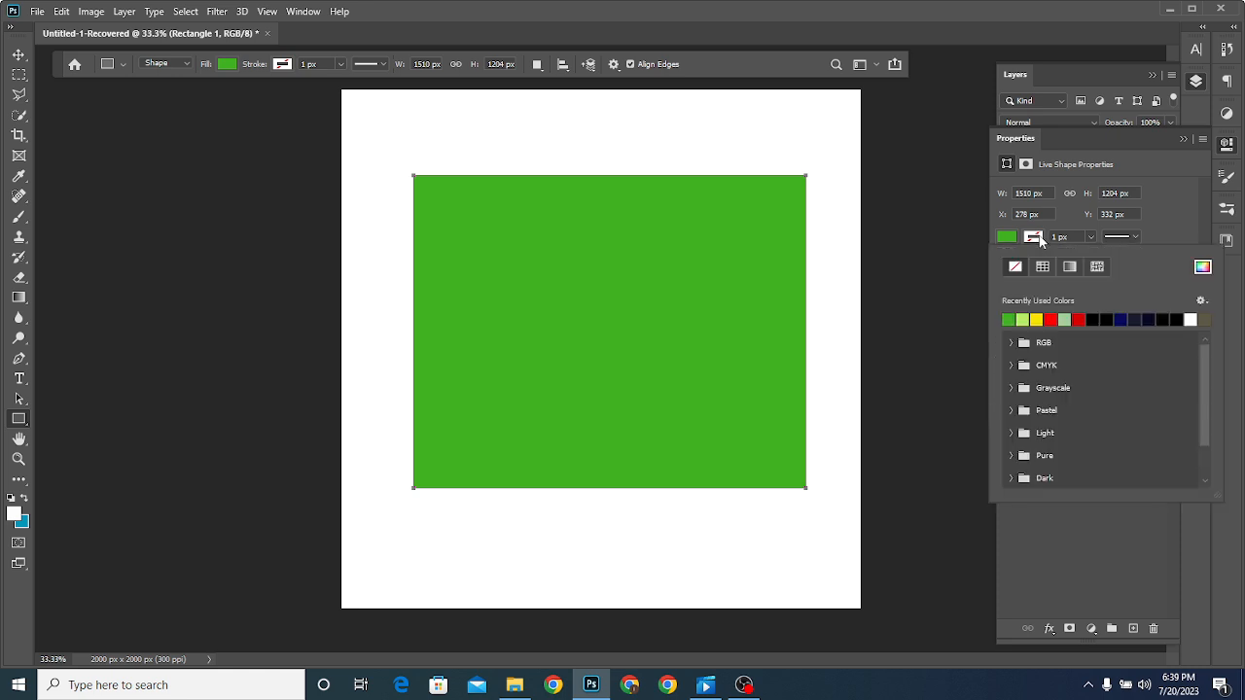
{"action": "left_click", "coordinate": [1036, 238]}
{"action": "left_click", "coordinate": [1034, 238]}
{"action": "left_click", "coordinate": [1009, 317]}
{"action": "left_click", "coordinate": [1058, 236]}
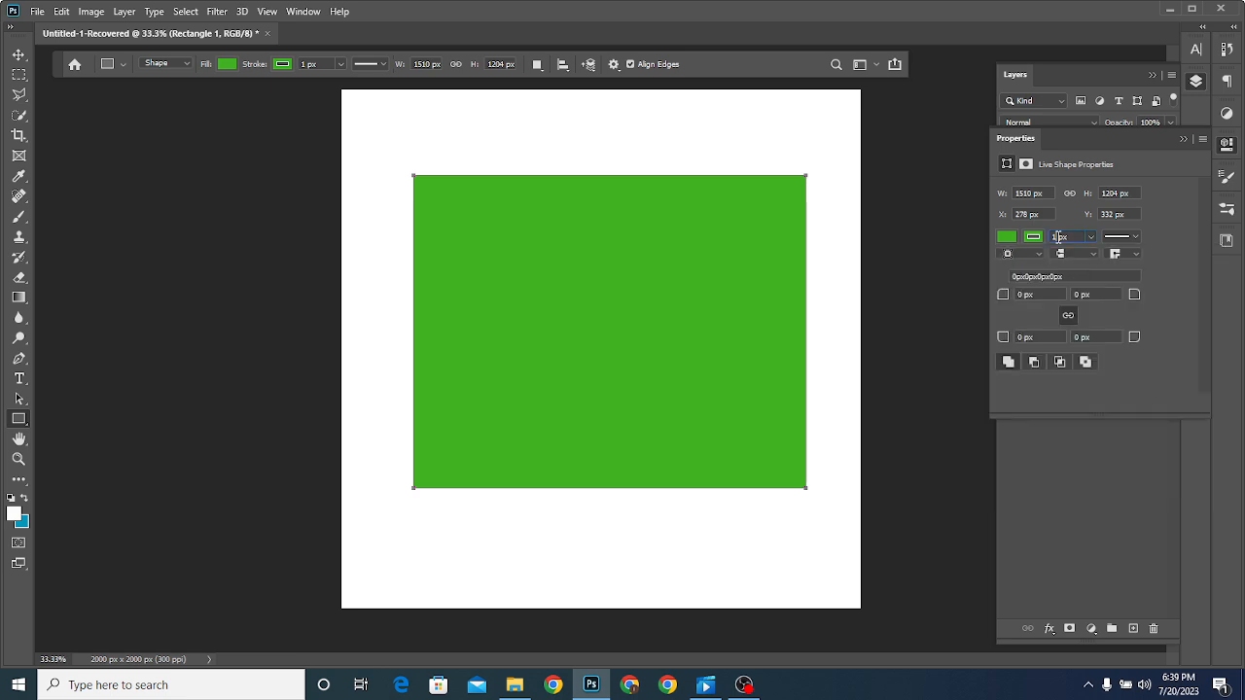
{"action": "double_click", "coordinate": [1058, 237]}
{"action": "type", "text": "10 px"}
- Try bright red, light green, black and navy as the rectangle's stroke colour, finishing with the recently used dark red
{"action": "left_click", "coordinate": [1040, 243]}
{"action": "left_click", "coordinate": [1051, 319]}
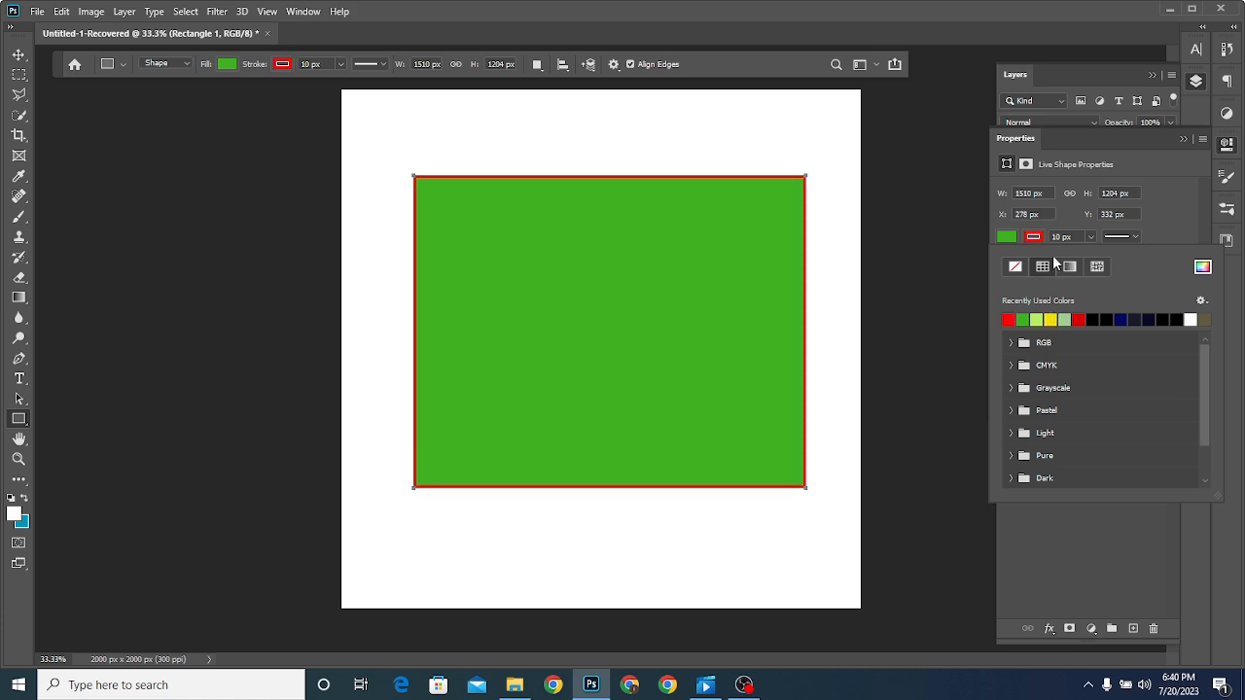
{"action": "left_click", "coordinate": [1038, 319]}
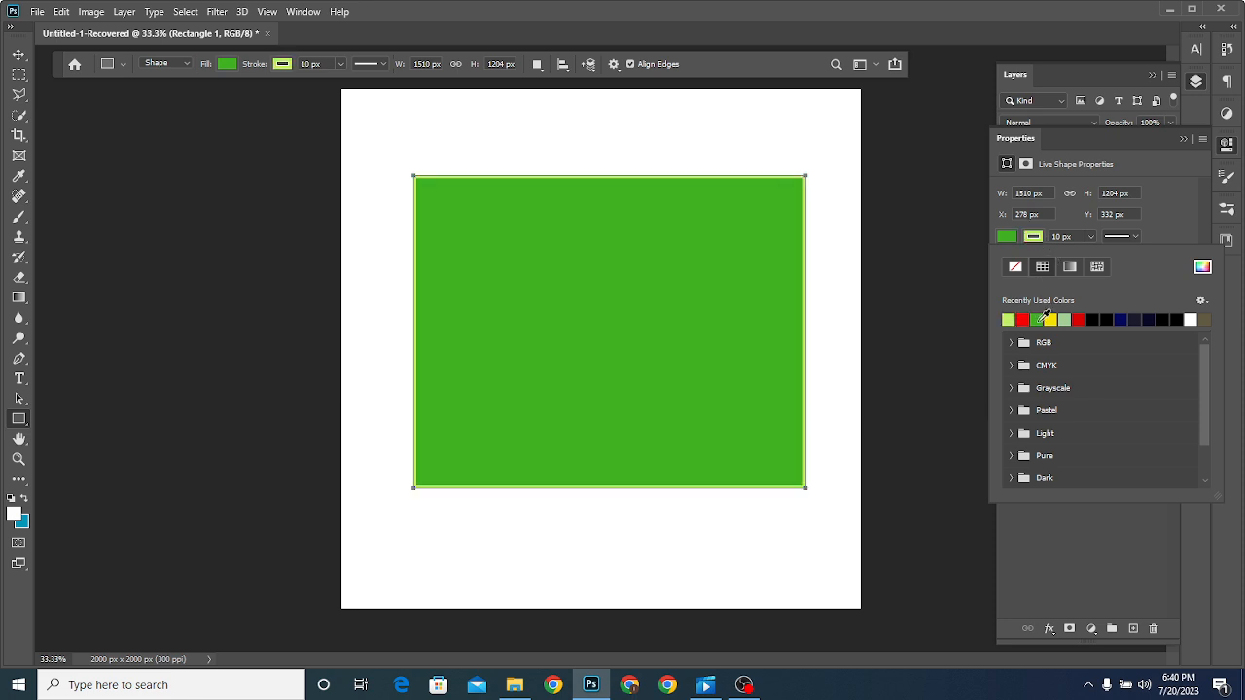
{"action": "left_click", "coordinate": [1101, 318]}
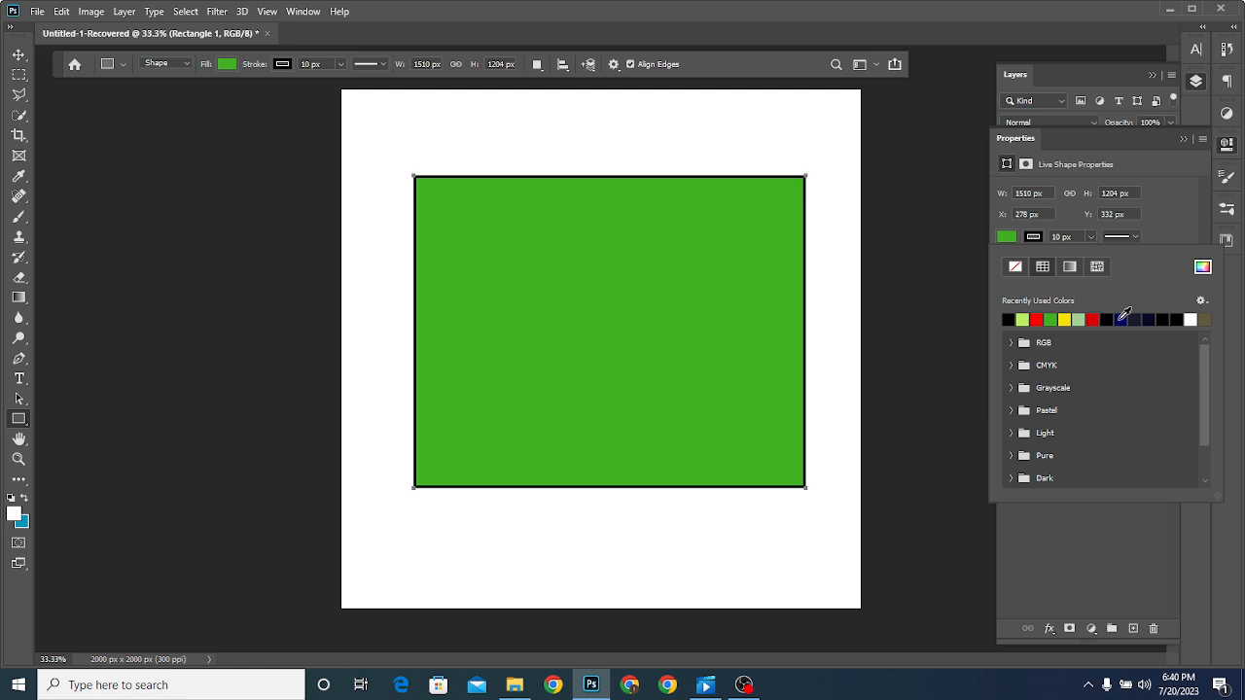
{"action": "left_click", "coordinate": [1120, 319]}
{"action": "left_click", "coordinate": [1162, 319]}
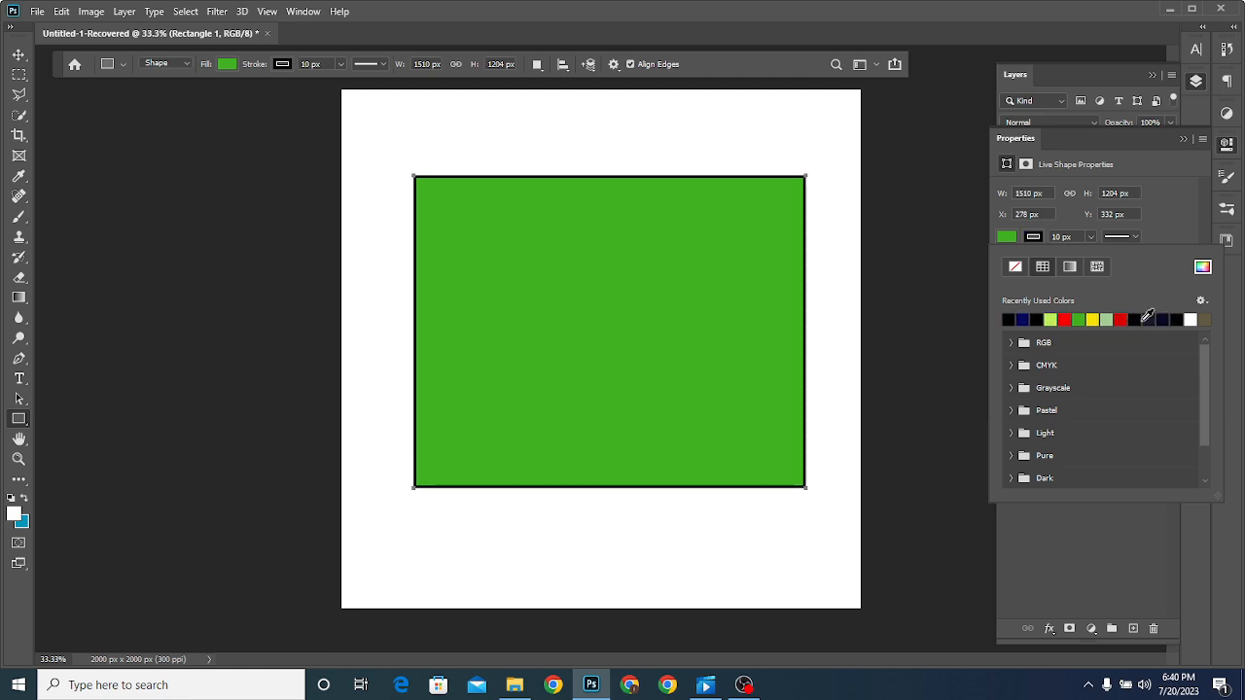
{"action": "left_click", "coordinate": [1120, 319]}
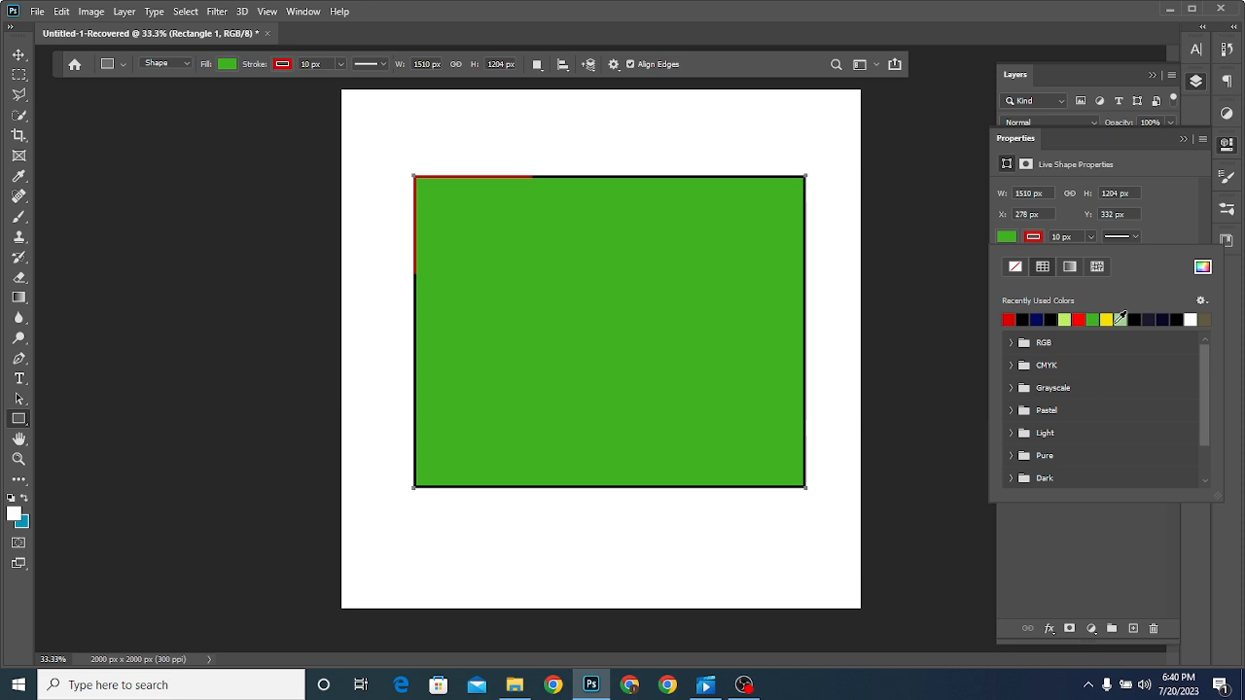
- Increase the rectangle's stroke width to about 40 px
{"action": "left_click", "coordinate": [1089, 236]}
{"action": "left_click", "coordinate": [1090, 239]}
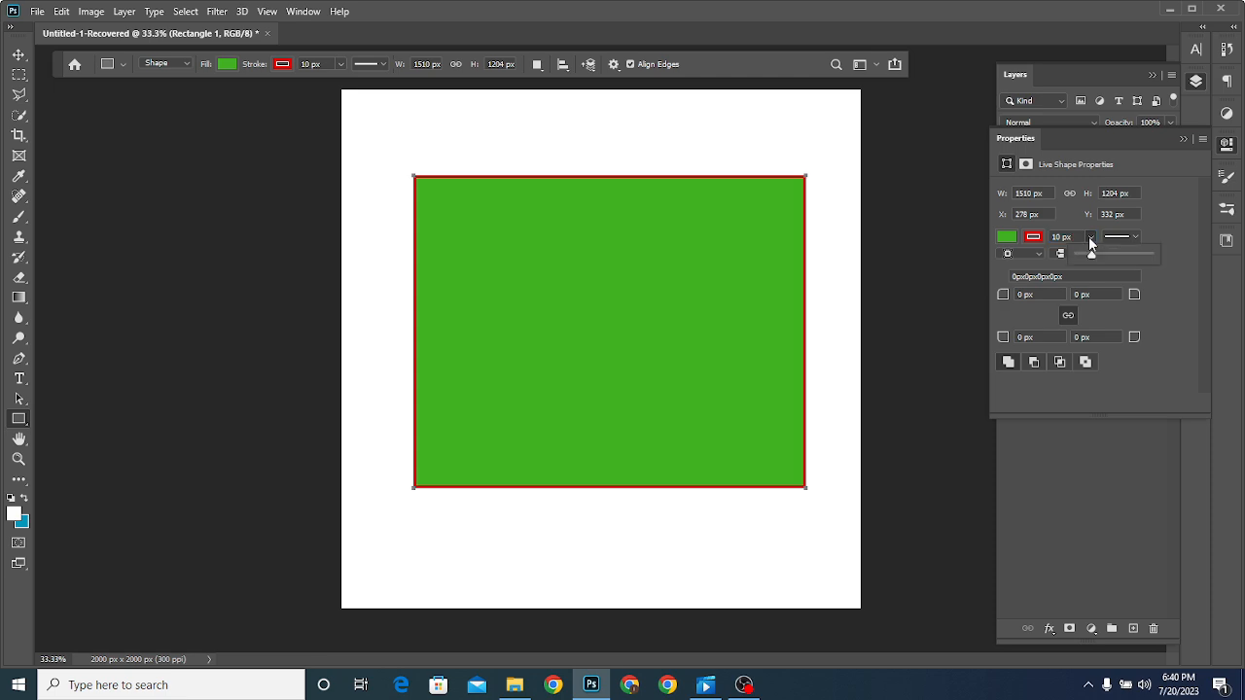
{"action": "left_click", "coordinate": [1090, 237]}
{"action": "mouse_move", "coordinate": [1094, 254]}
{"action": "left_mouse_down"}
{"action": "mouse_move", "coordinate": [1125, 255]}
{"action": "mouse_move", "coordinate": [1093, 257]}
{"action": "left_mouse_up"}
- Change the rectangle's stroke colour to the recently used light green
{"action": "left_click", "coordinate": [1035, 241]}
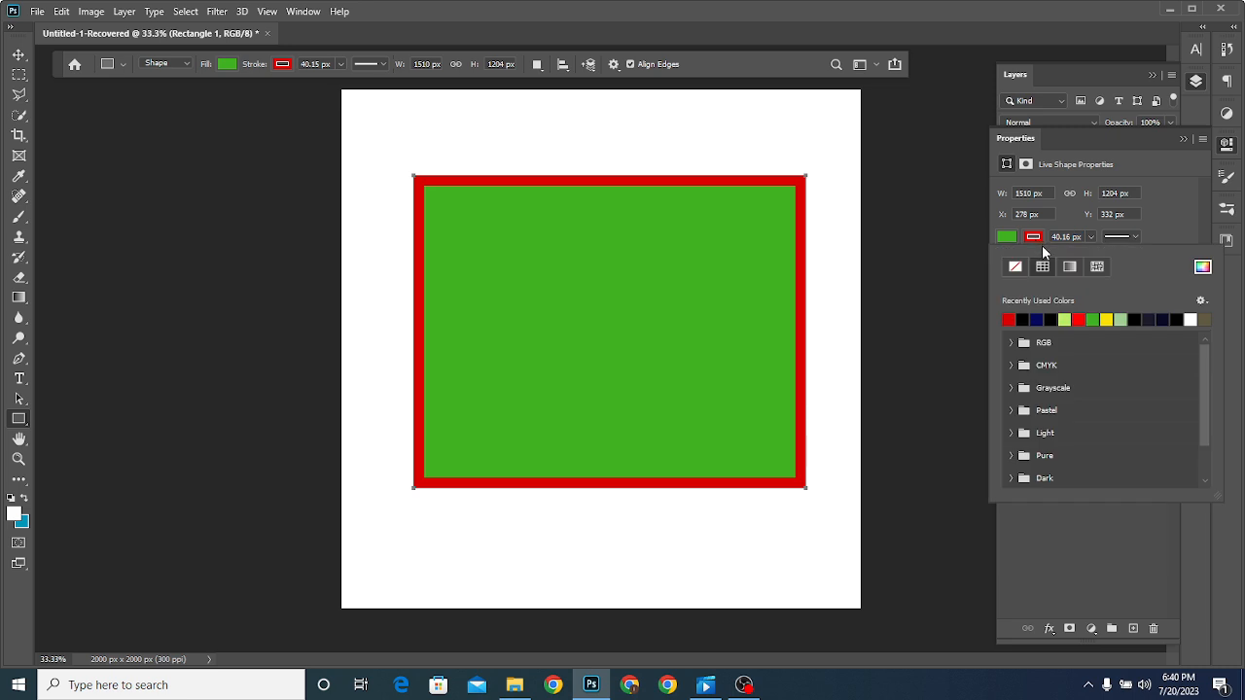
{"action": "left_click", "coordinate": [1064, 319]}
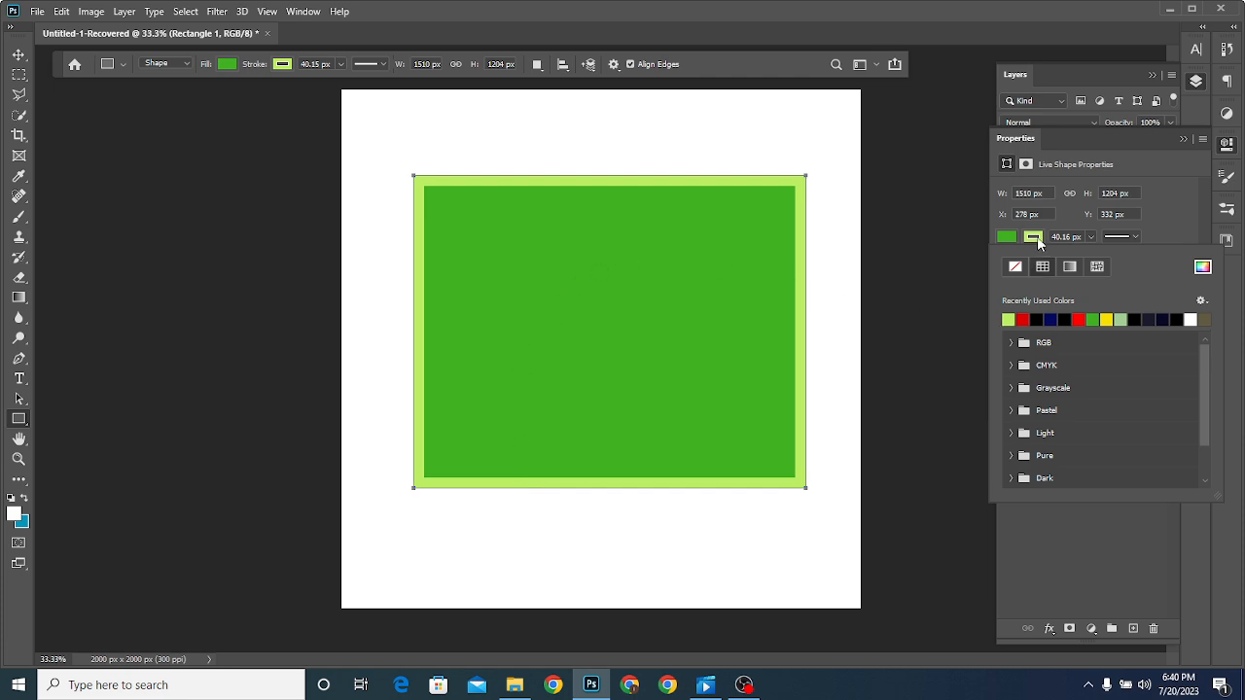
{"action": "left_click", "coordinate": [1034, 240]}
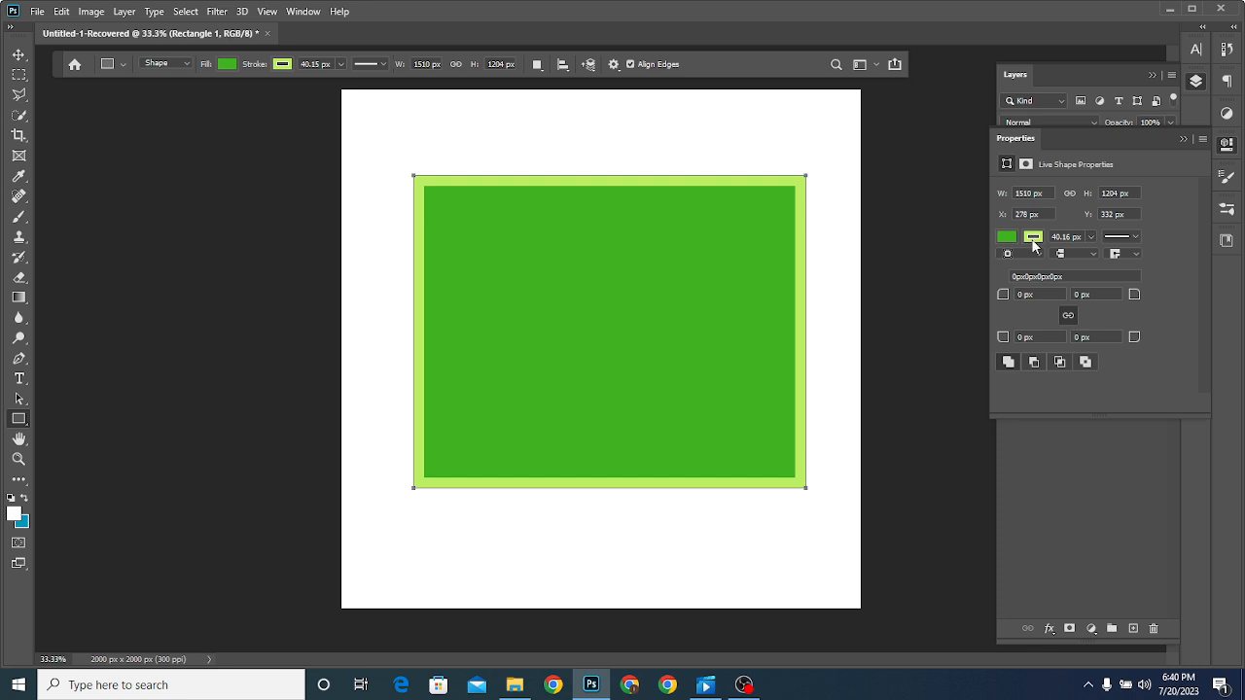
{"action": "left_click", "coordinate": [1033, 240]}
{"action": "left_click", "coordinate": [1035, 239]}
- Try the dashed and dotted line styles on the rectangle's stroke and return it to a solid line
{"action": "left_click", "coordinate": [1118, 237]}
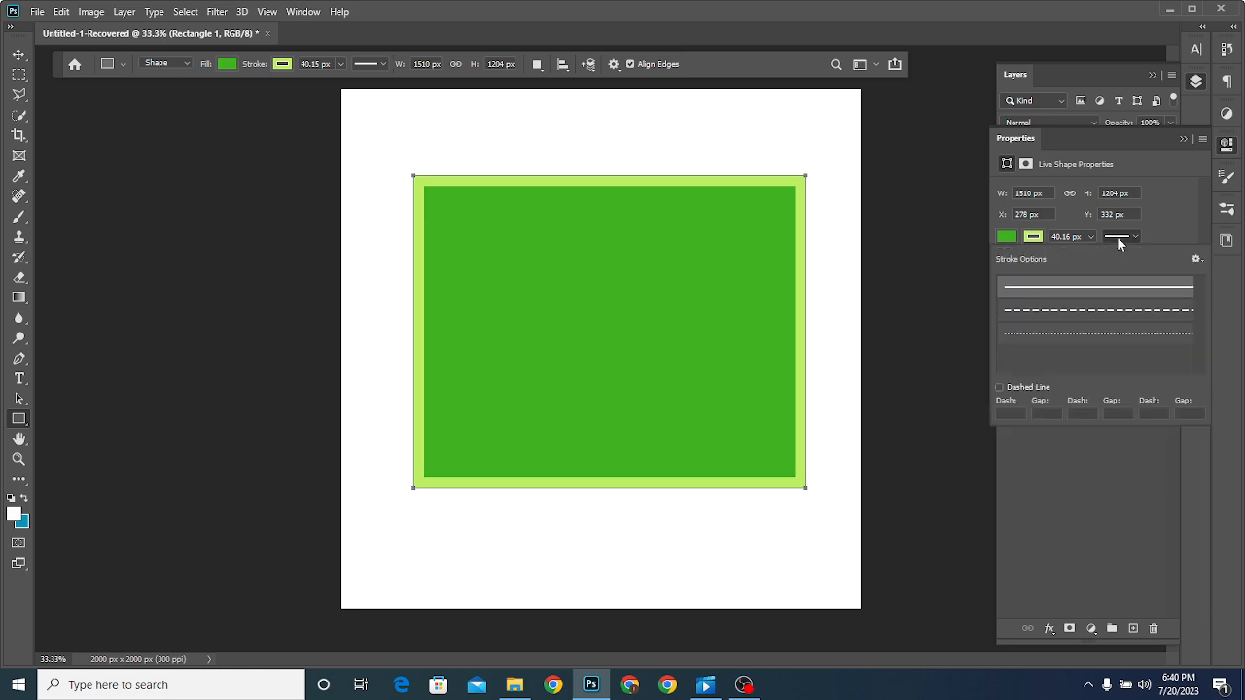
{"action": "left_click", "coordinate": [1117, 238]}
{"action": "left_click", "coordinate": [1118, 237]}
{"action": "left_click", "coordinate": [1117, 238]}
{"action": "left_click", "coordinate": [1118, 238]}
{"action": "left_click", "coordinate": [1118, 238]}
{"action": "left_click", "coordinate": [1117, 237]}
{"action": "left_click", "coordinate": [1108, 311]}
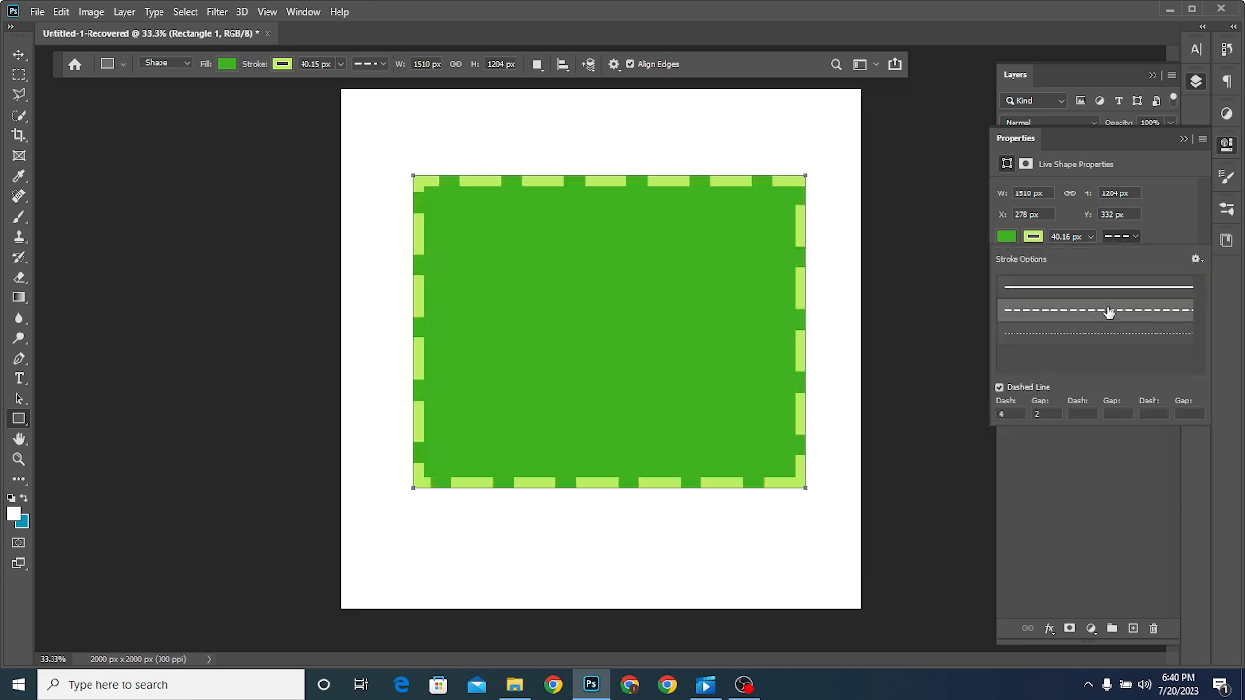
{"action": "left_click", "coordinate": [1107, 333]}
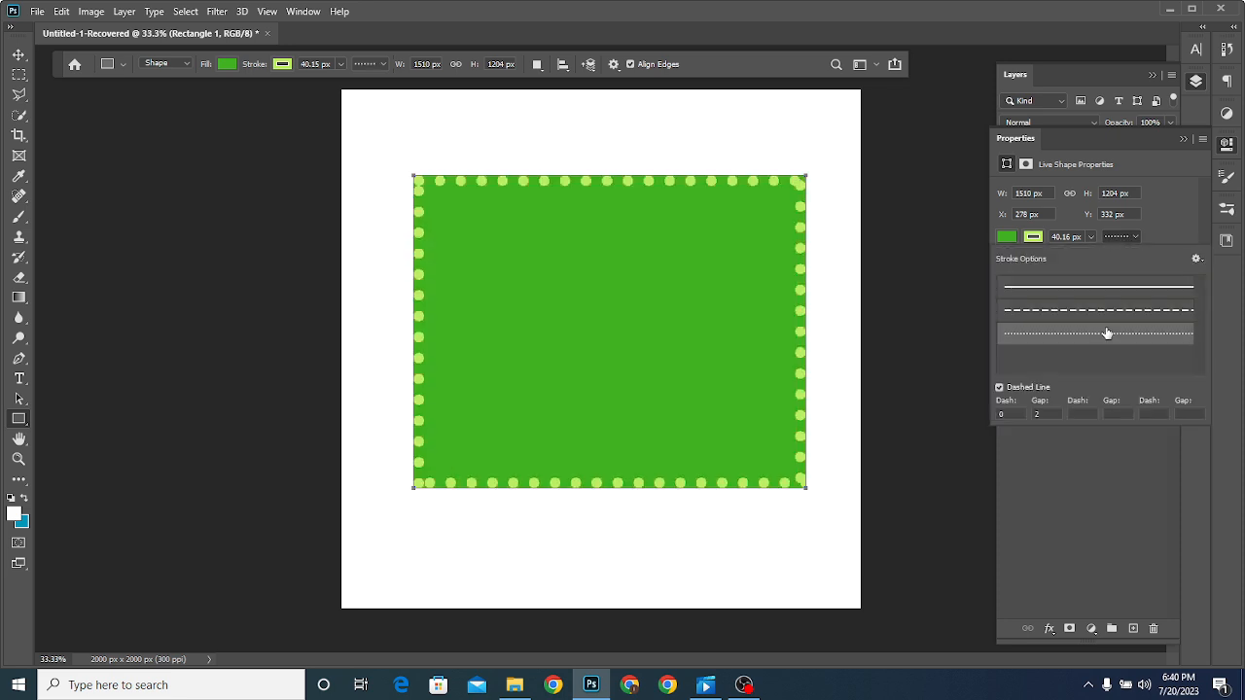
{"action": "left_click", "coordinate": [1107, 288]}
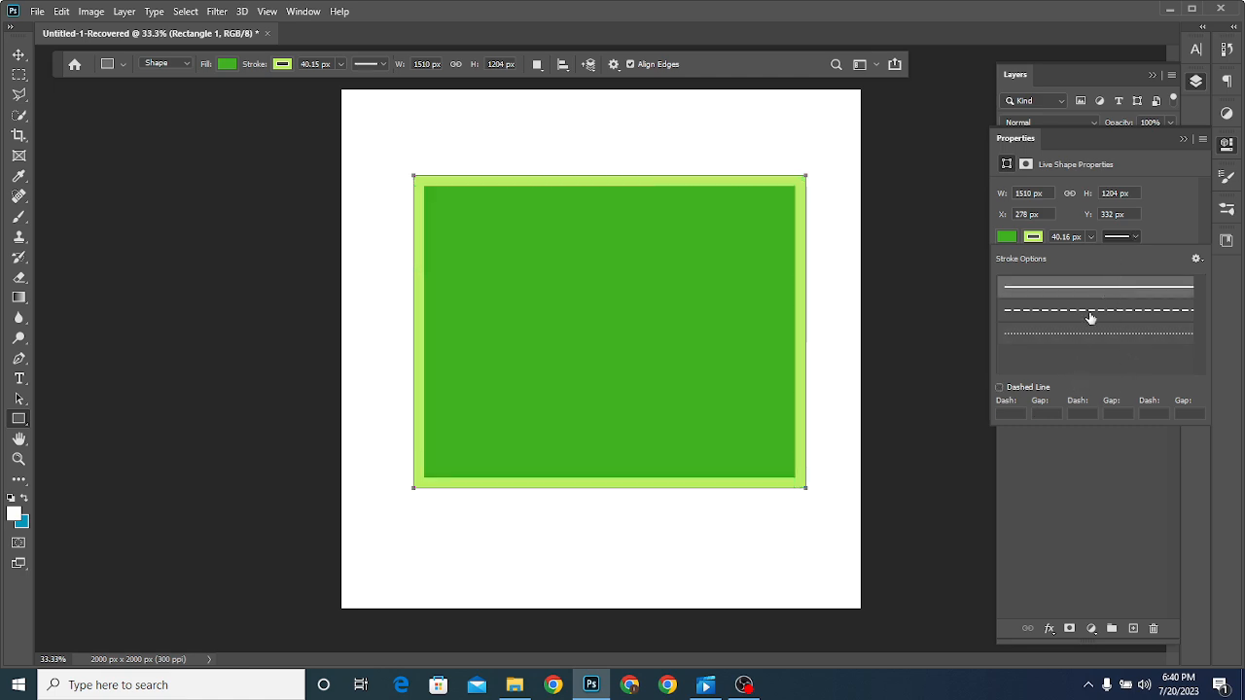
{"action": "left_click", "coordinate": [1120, 238]}
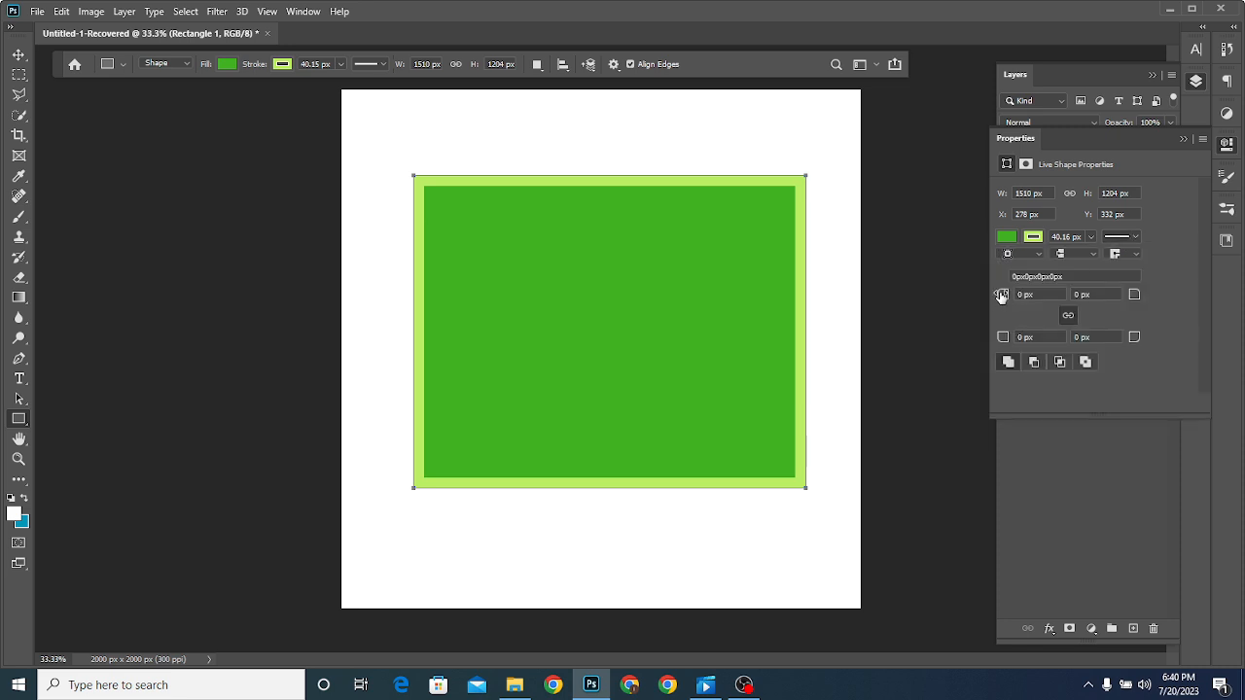
- Round all four linked corners of the rectangle to 171 px and reset them to 0 px
{"action": "left_click_drag", "start_coordinate": [1001, 297], "coordinate": [1002, 297]}
{"action": "left_click_drag", "start_coordinate": [1004, 295], "coordinate": [1136, 328]}
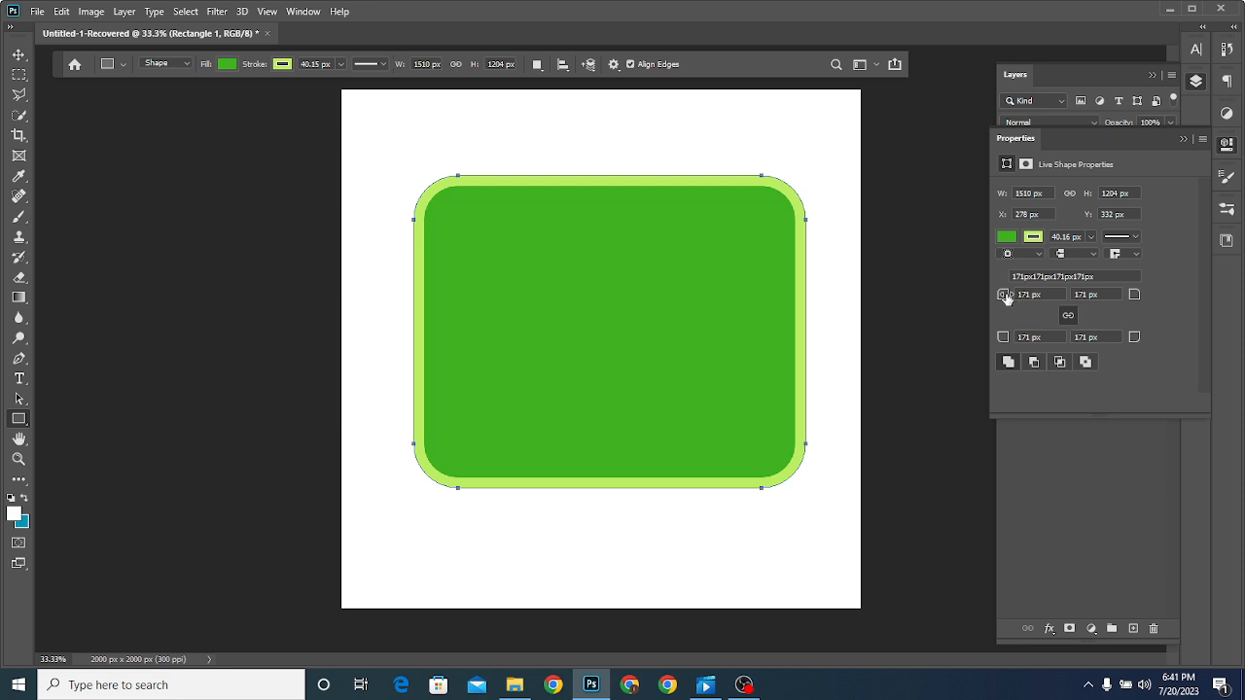
{"action": "left_click_drag", "start_coordinate": [1005, 298], "coordinate": [830, 305]}
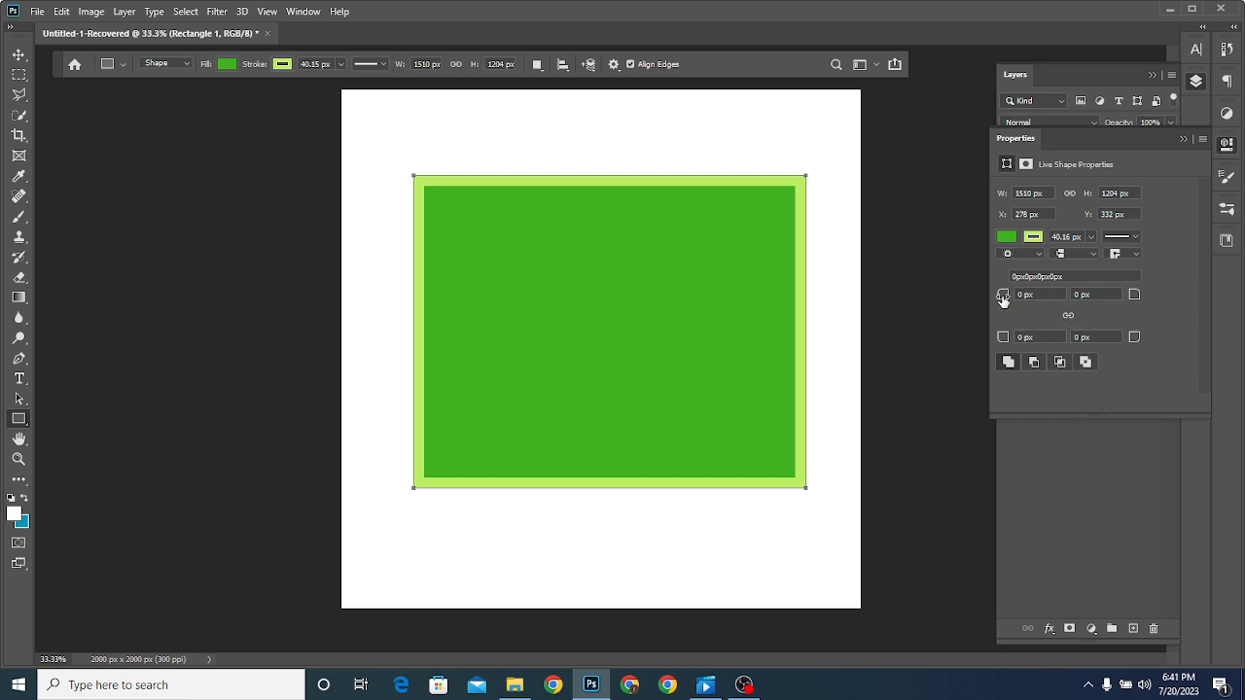
- Unlink the corner radii and set upper-left to about 241 px, lower-right 161 px, upper-right 139 px and lower-left 248 px
{"action": "left_click_drag", "start_coordinate": [1003, 296], "coordinate": [1187, 308]}
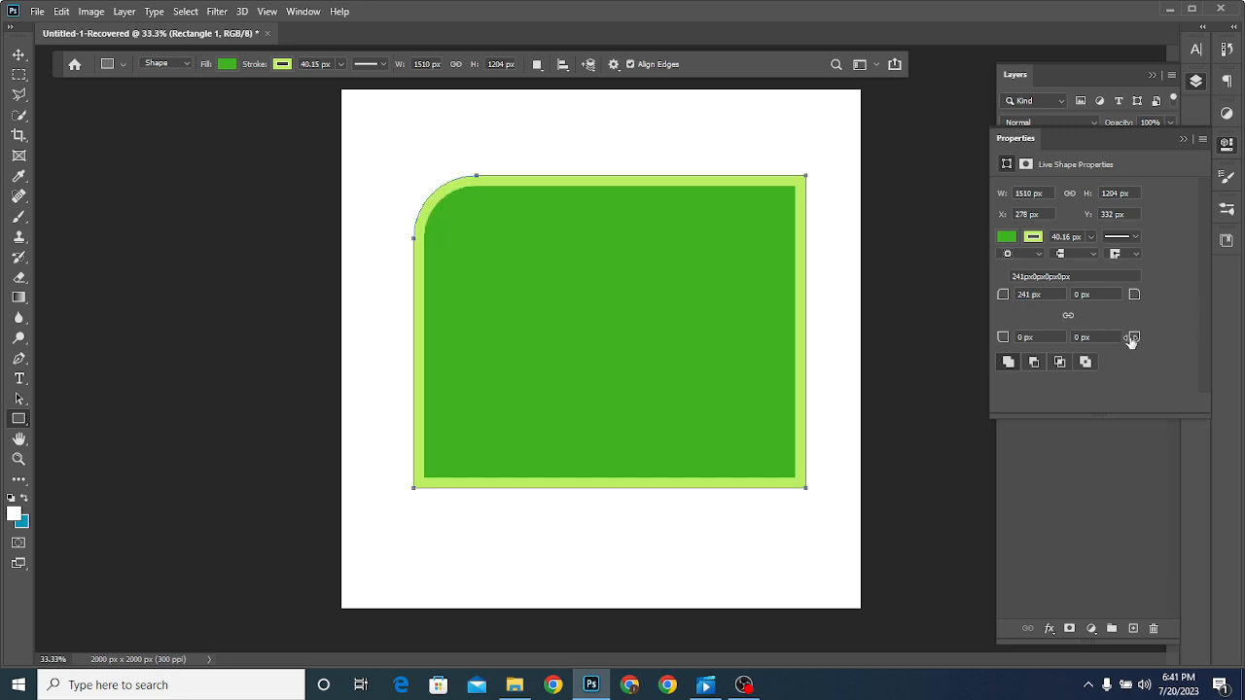
{"action": "left_click_drag", "start_coordinate": [1133, 339], "coordinate": [1241, 361]}
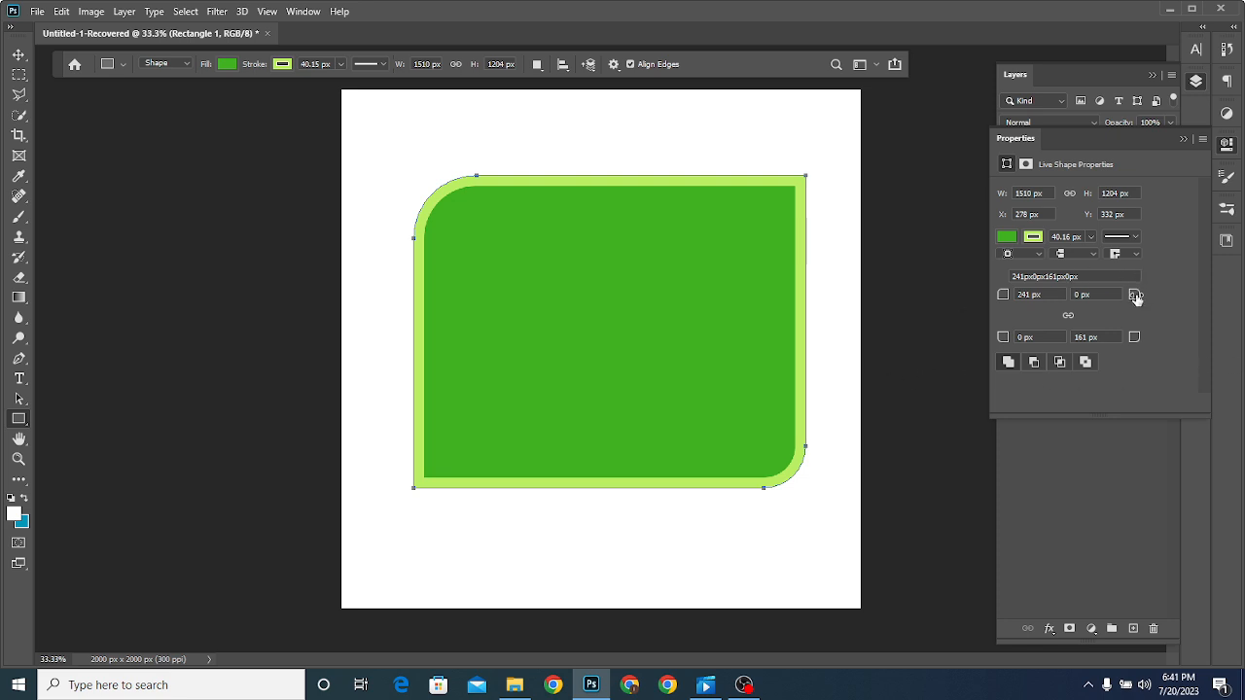
{"action": "left_click_drag", "start_coordinate": [1135, 297], "coordinate": [1238, 301]}
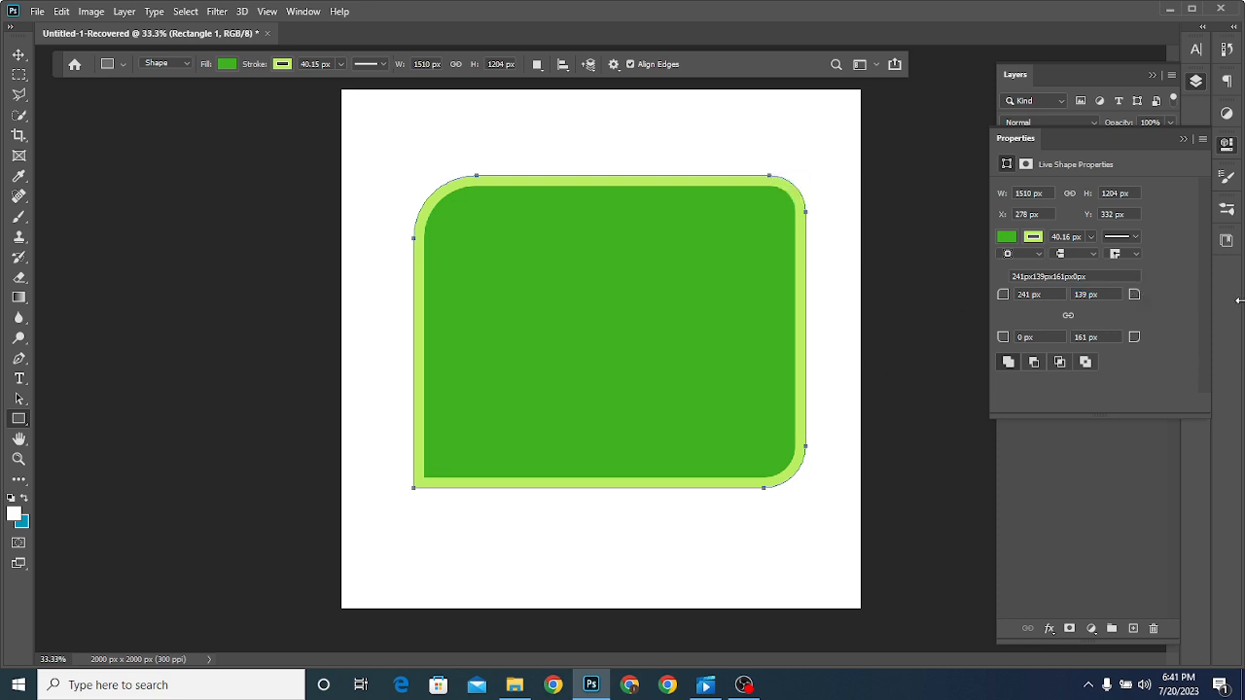
{"action": "left_click_drag", "start_coordinate": [1005, 338], "coordinate": [1187, 339]}
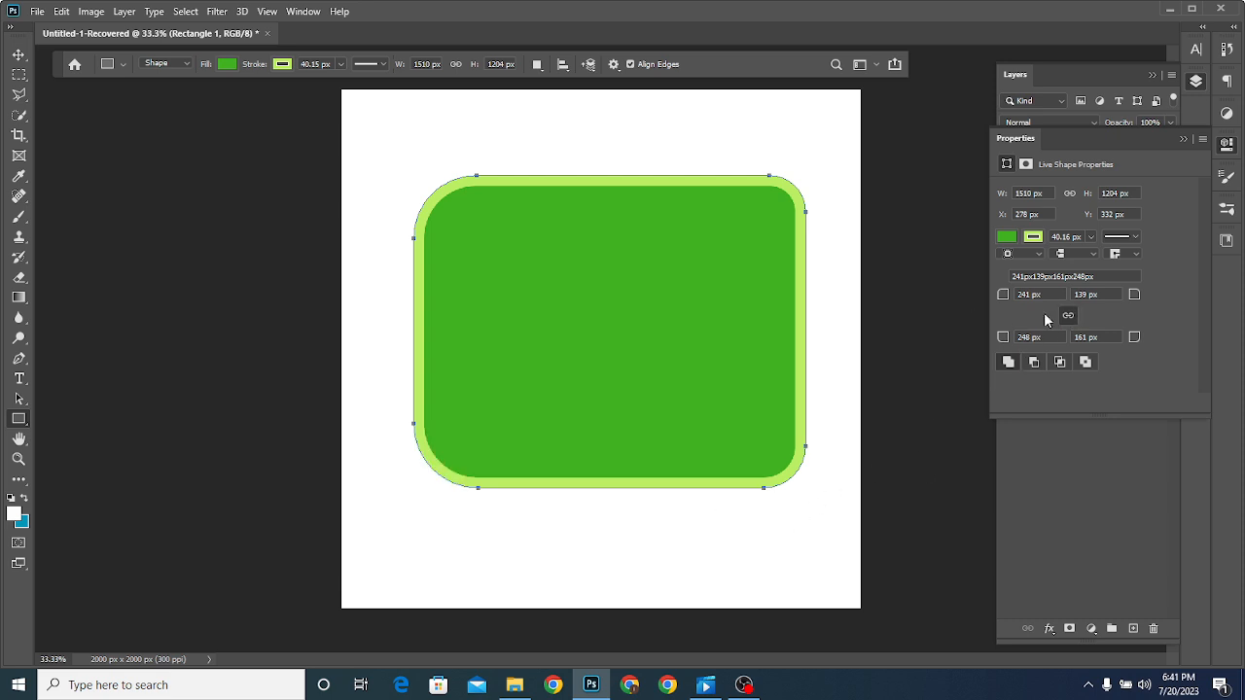
- Relink the corner radii and adjust them together until the upper-left corner is about 326 px
{"action": "left_click_drag", "start_coordinate": [1002, 293], "coordinate": [1106, 308]}
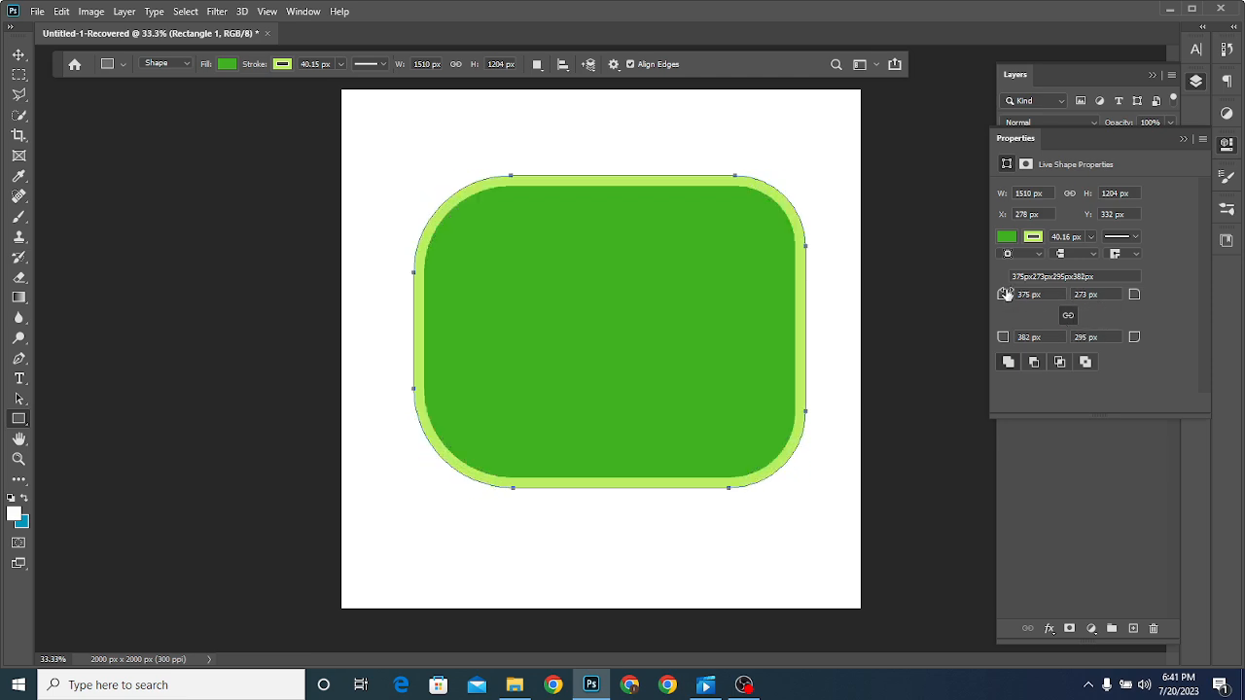
{"action": "left_click_drag", "start_coordinate": [1003, 293], "coordinate": [963, 372]}
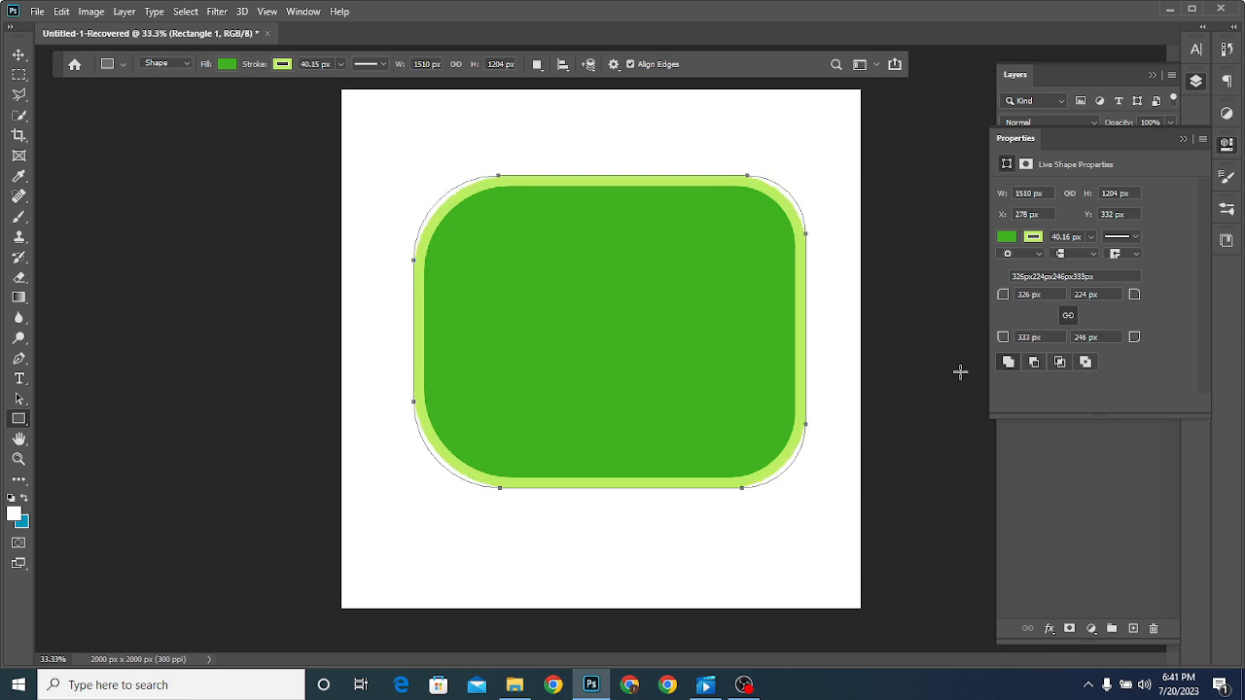
- Delete the rounded rectangle's layer and draw a new rectangle about 829 × 637 px in the canvas's upper-left area
{"action": "left_click", "coordinate": [1180, 139]}
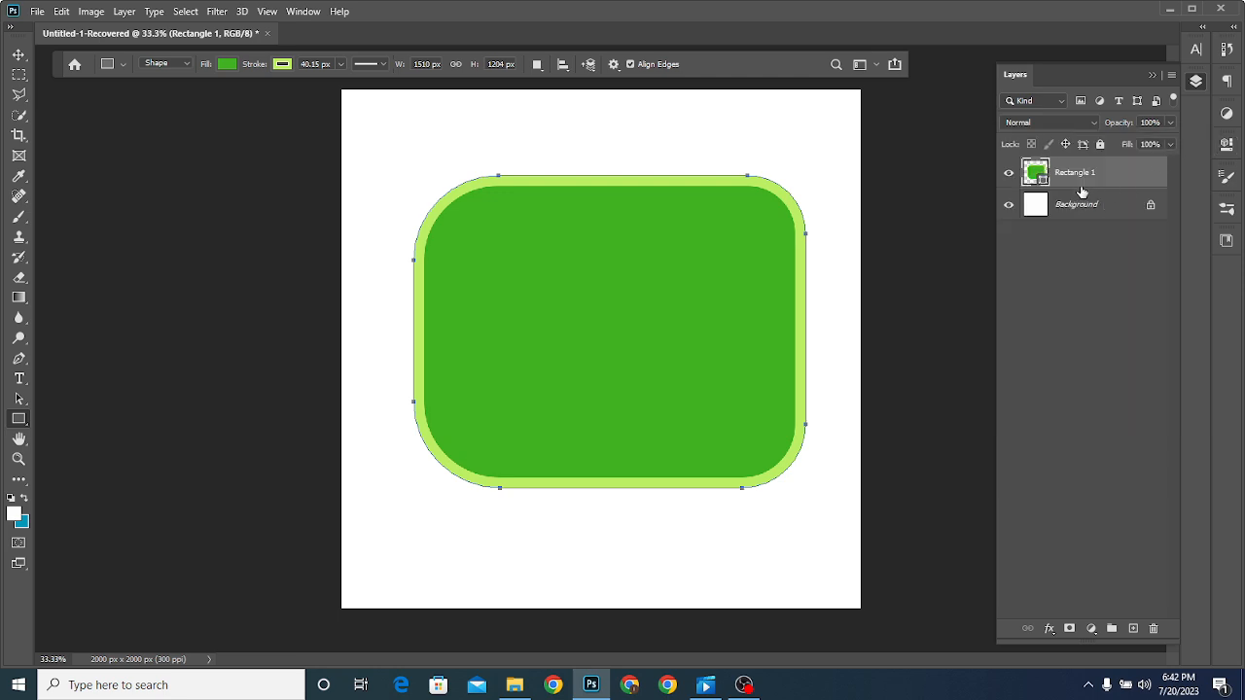
{"action": "key", "text": "Delete"}
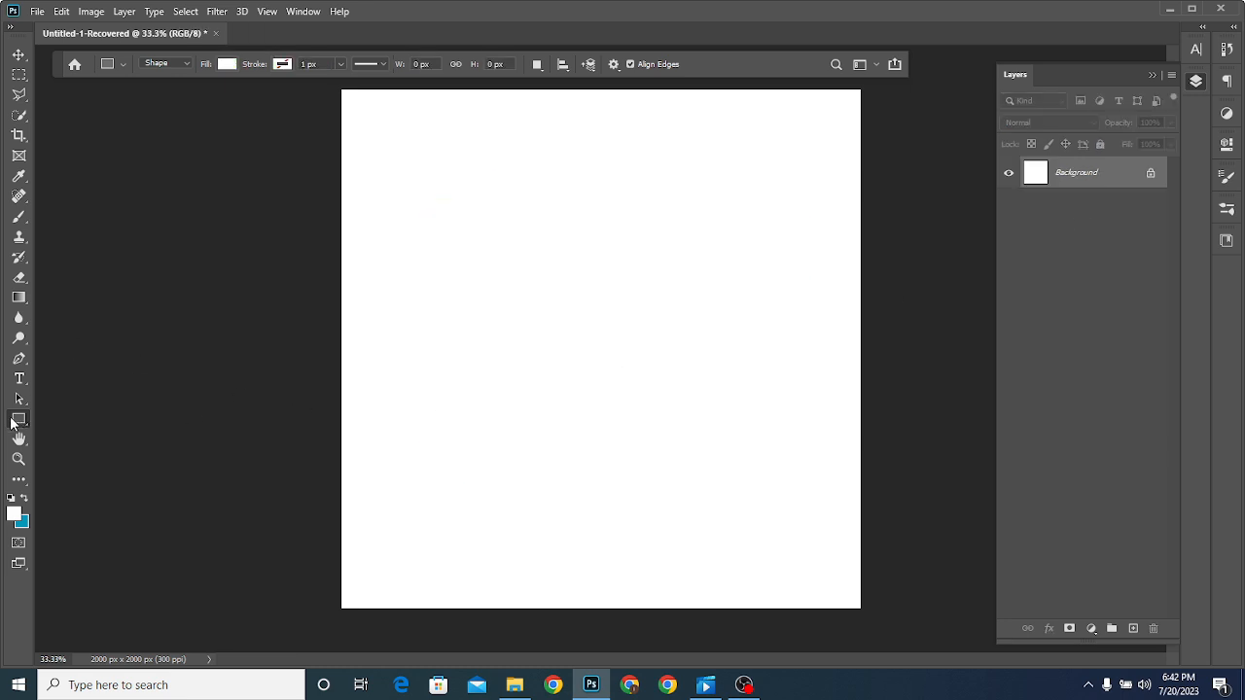
{"action": "left_click_drag", "start_coordinate": [428, 216], "coordinate": [644, 381]}
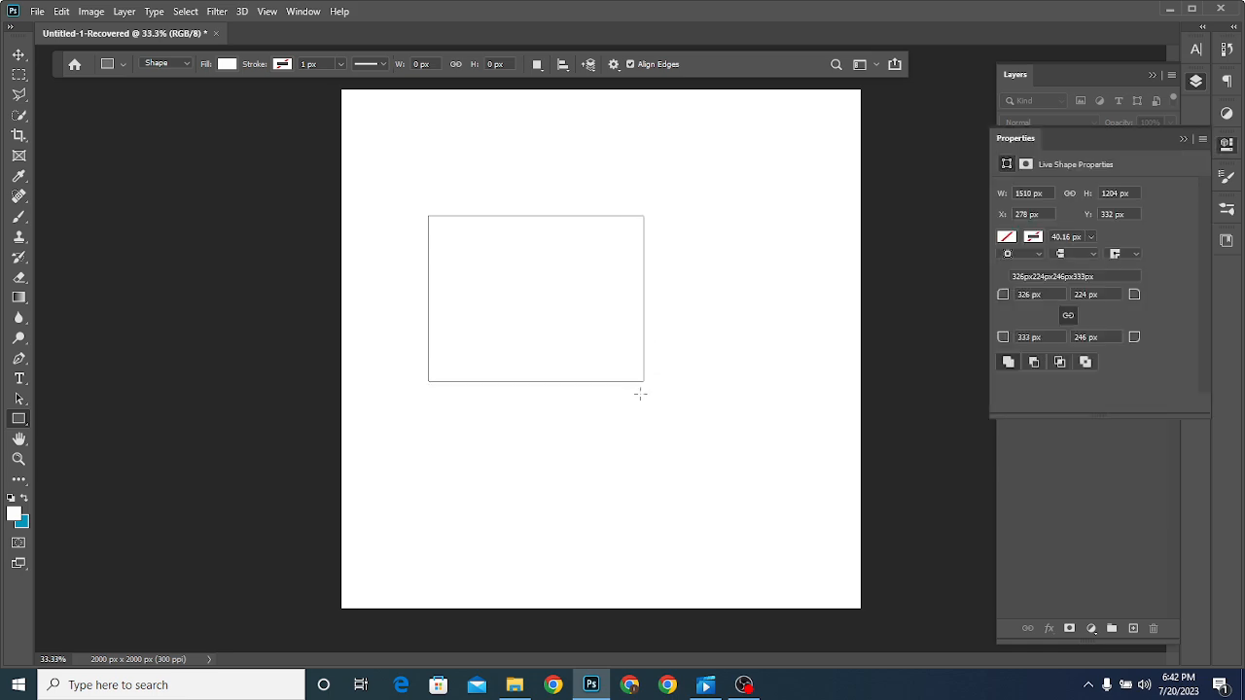
- Set the new rectangle's fill to the custom solid blue #0e7fc6
{"action": "left_click", "coordinate": [1006, 238]}
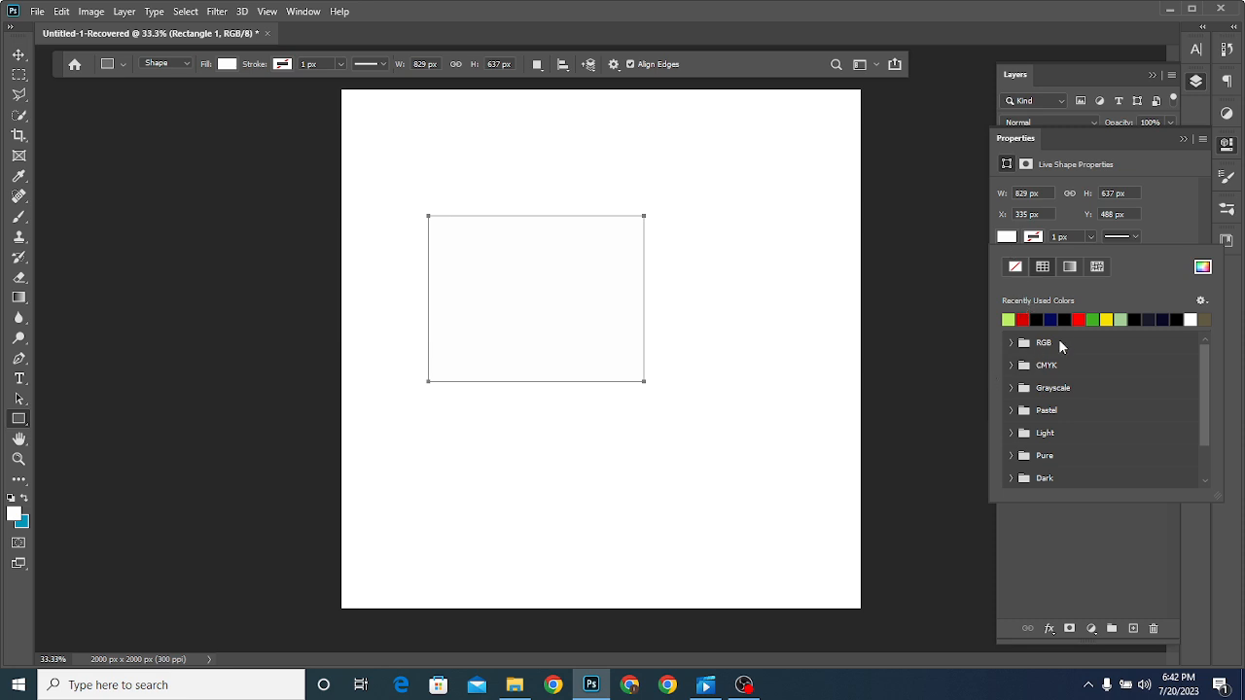
{"action": "left_click", "coordinate": [1203, 267]}
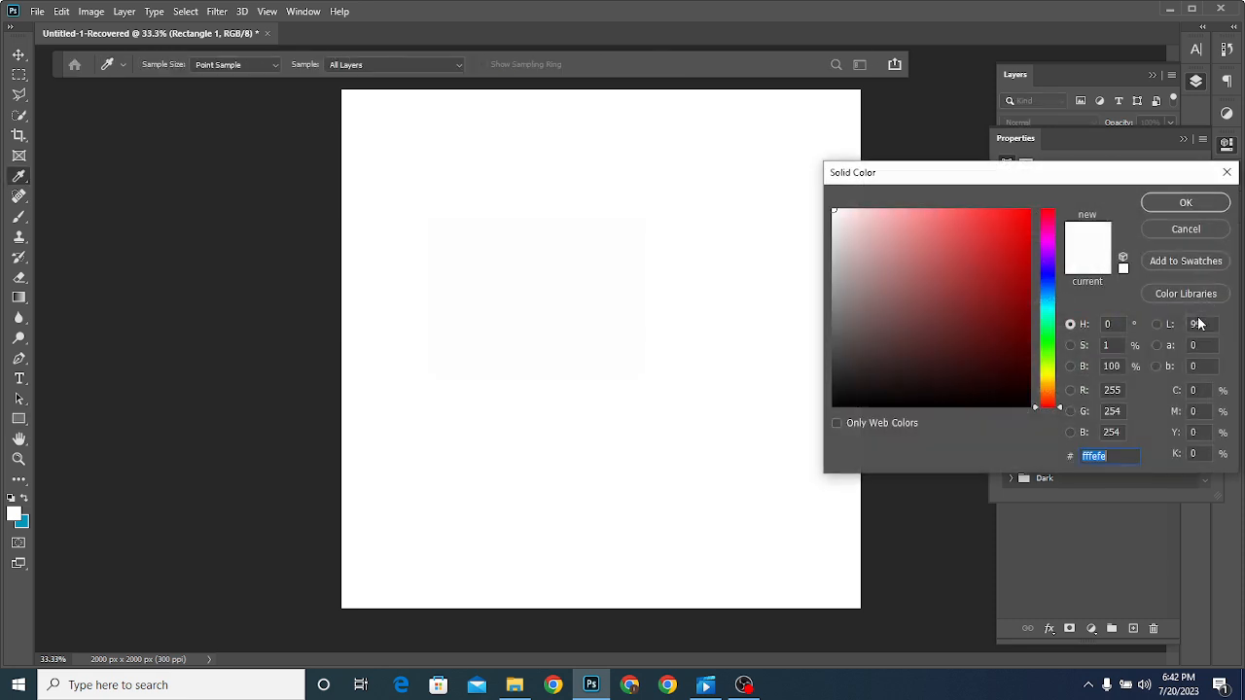
{"action": "left_click", "coordinate": [1044, 297]}
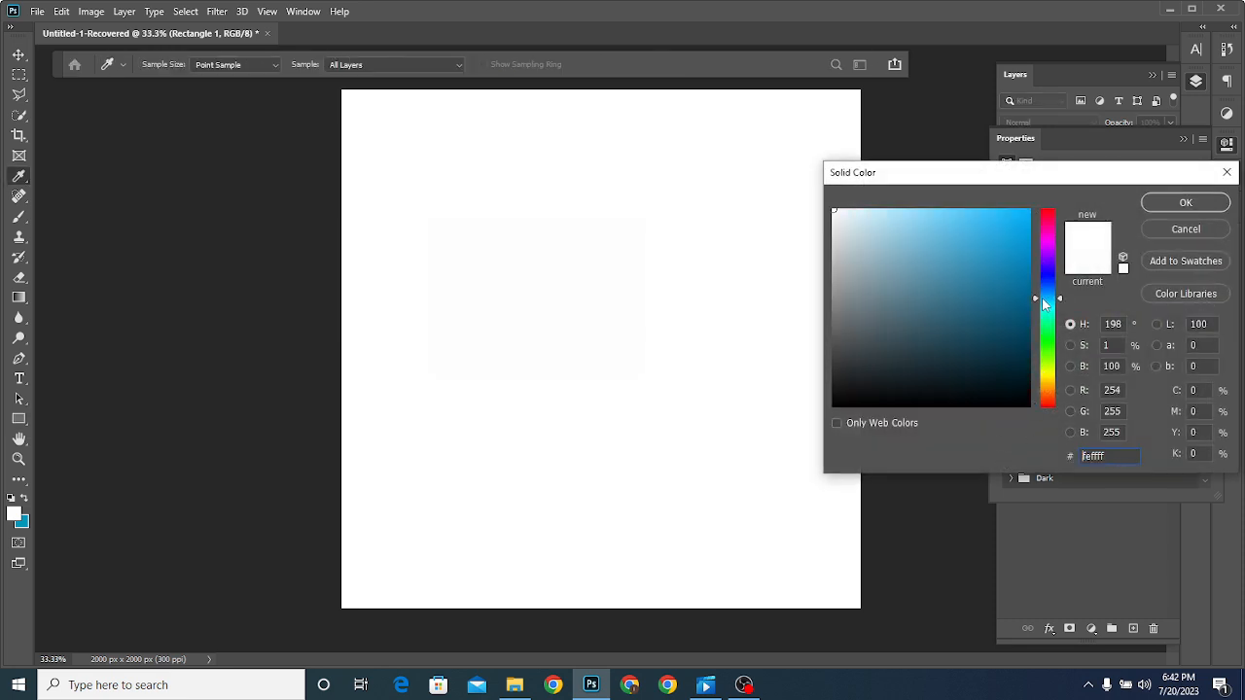
{"action": "left_click", "coordinate": [1043, 296]}
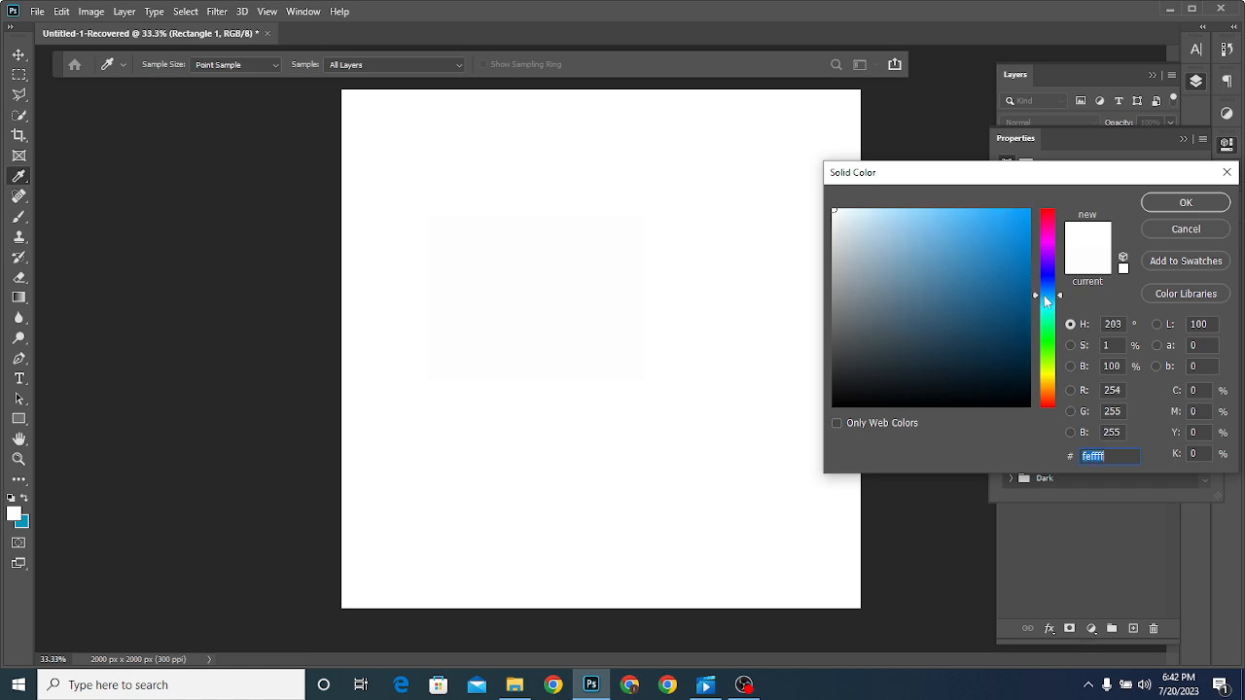
{"action": "left_click", "coordinate": [1016, 253]}
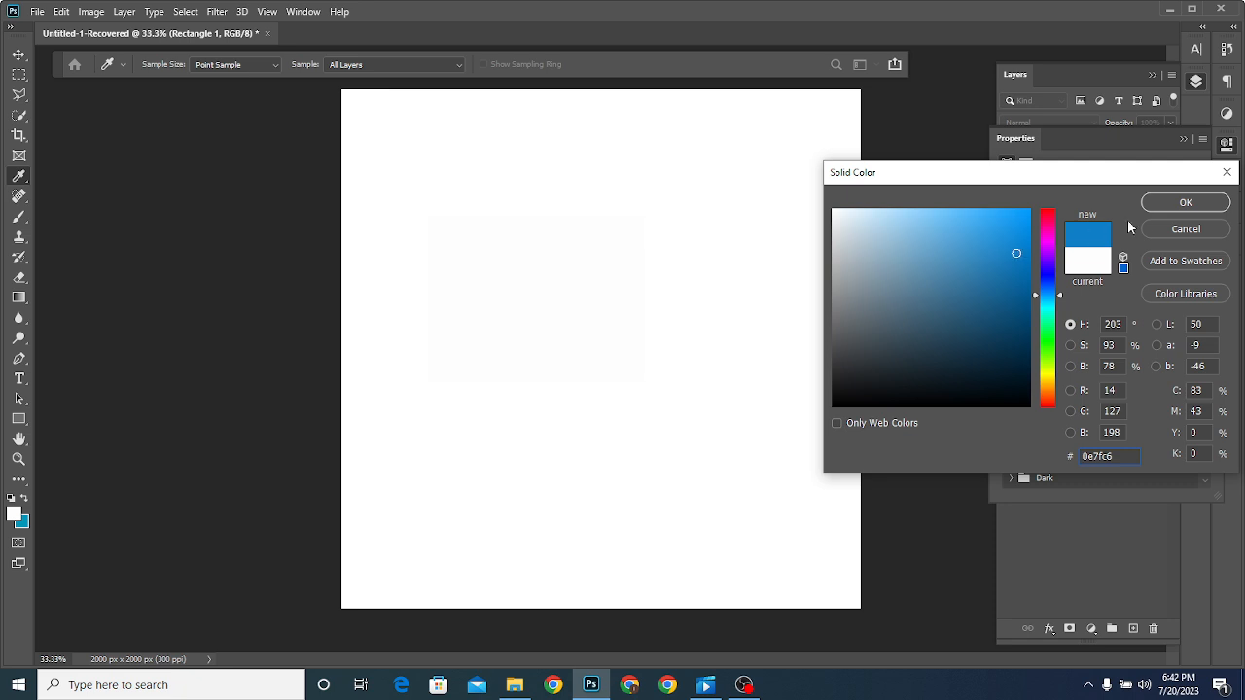
{"action": "left_click", "coordinate": [1164, 206]}
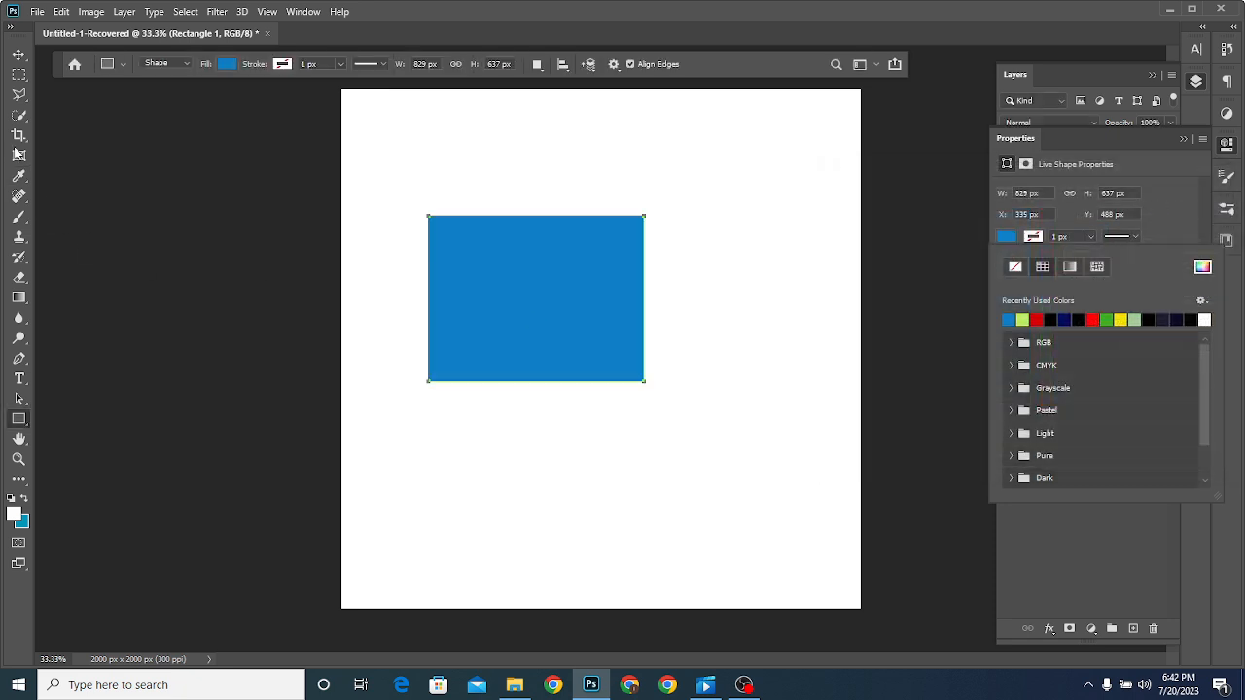
- Move the blue rectangle toward the canvas centre, to about X 665 px and Y 593 px
{"action": "left_click", "coordinate": [18, 56]}
{"action": "left_click_drag", "start_coordinate": [493, 304], "coordinate": [582, 336]}
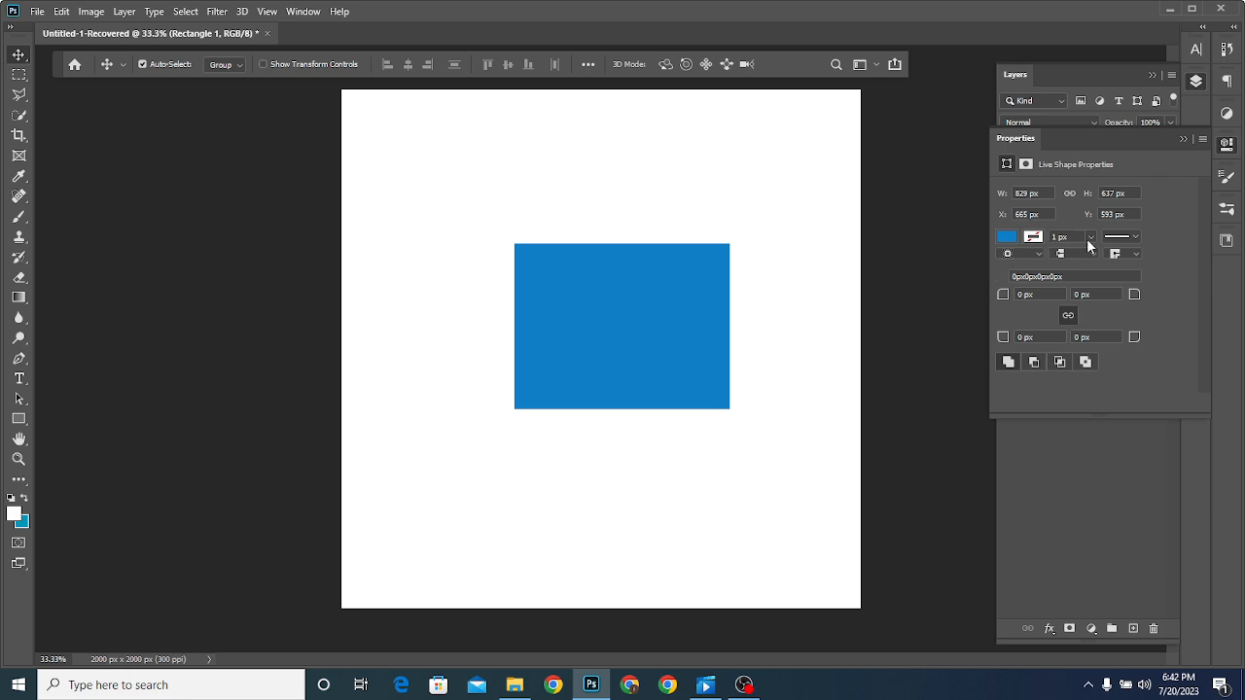
- Give the rectangle a 10 px solid stroke in the recently used blue #0e7fc6
{"action": "left_click", "coordinate": [1036, 241]}
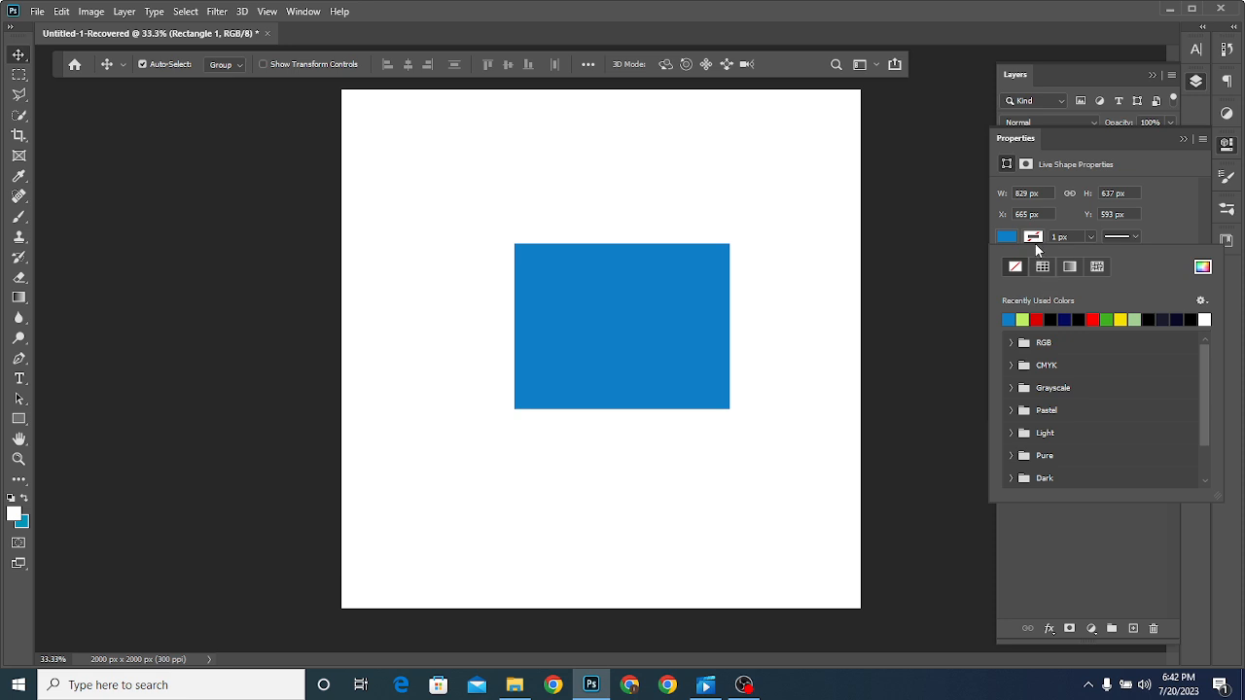
{"action": "left_click", "coordinate": [1034, 244]}
{"action": "left_click", "coordinate": [1034, 243]}
{"action": "left_click", "coordinate": [1034, 242]}
{"action": "left_click", "coordinate": [1034, 242]}
{"action": "left_click", "coordinate": [1014, 319]}
{"action": "left_click_drag", "start_coordinate": [1060, 237], "coordinate": [1048, 236]}
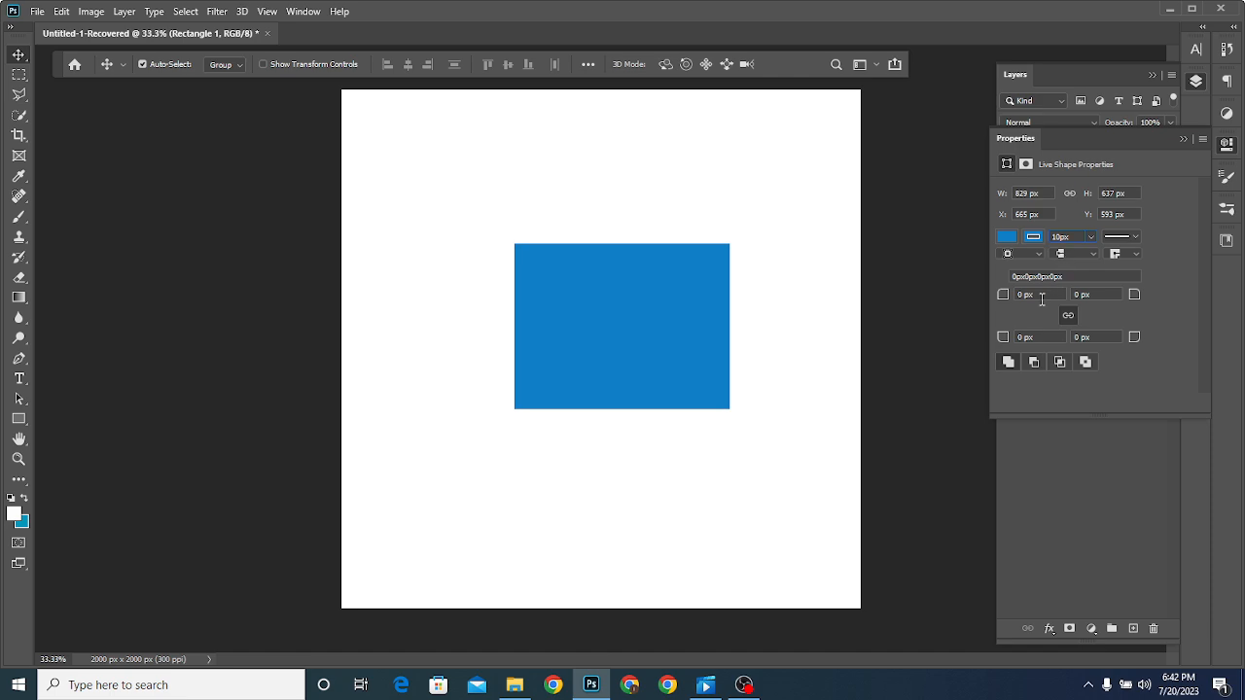
- Change the rectangle's stroke to the custom solid dark blue #063350, without saving a colour swatch
{"action": "left_click", "coordinate": [1036, 239]}
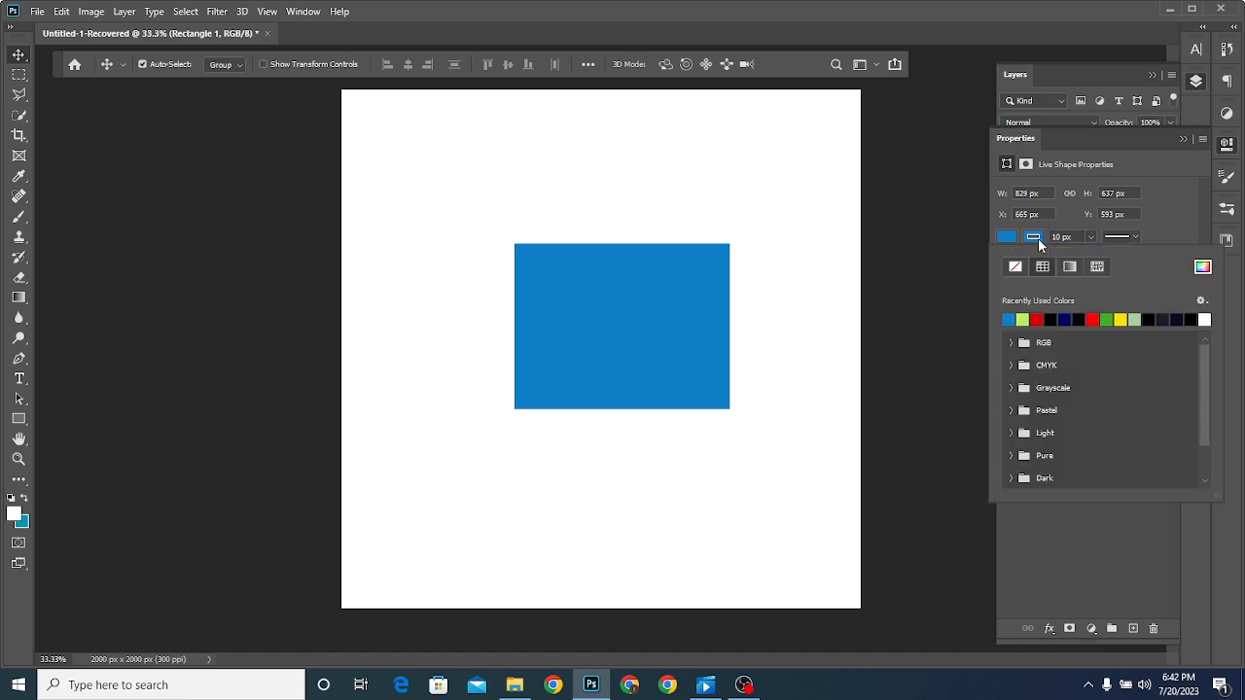
{"action": "left_click", "coordinate": [1037, 239]}
{"action": "left_click", "coordinate": [1037, 238]}
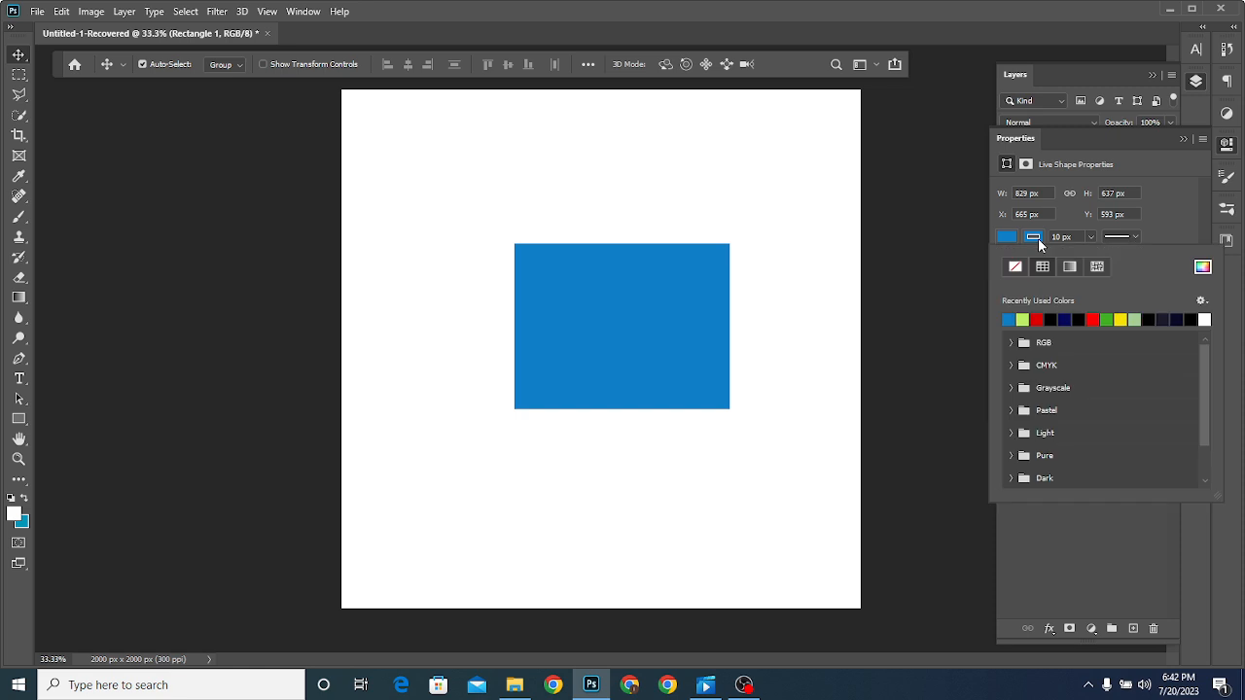
{"action": "left_click", "coordinate": [1203, 268]}
{"action": "left_click", "coordinate": [1163, 264]}
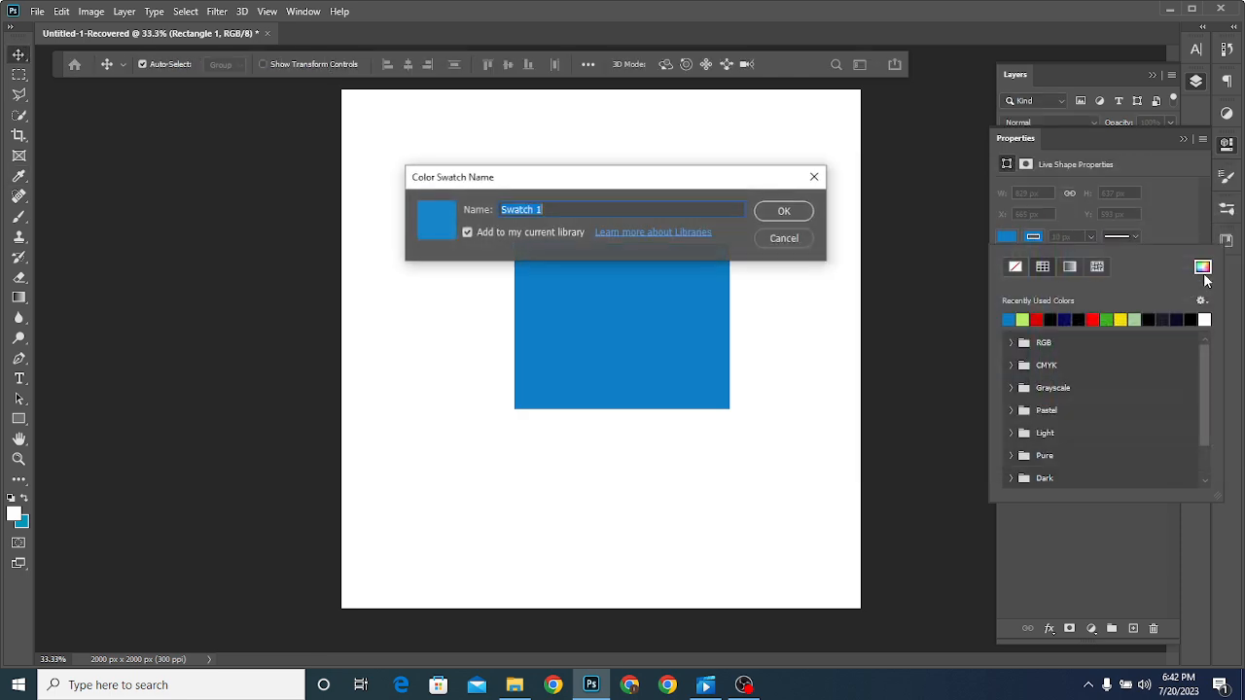
{"action": "left_click", "coordinate": [765, 242]}
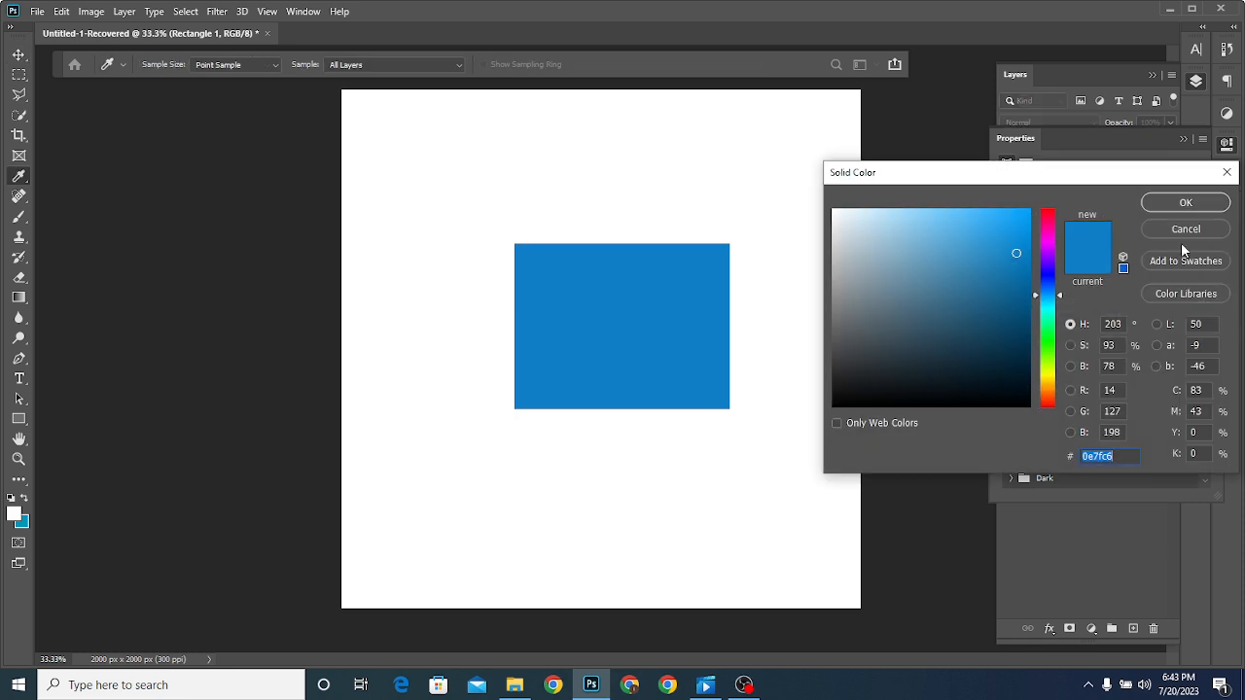
{"action": "left_click_drag", "start_coordinate": [1017, 253], "coordinate": [1014, 346]}
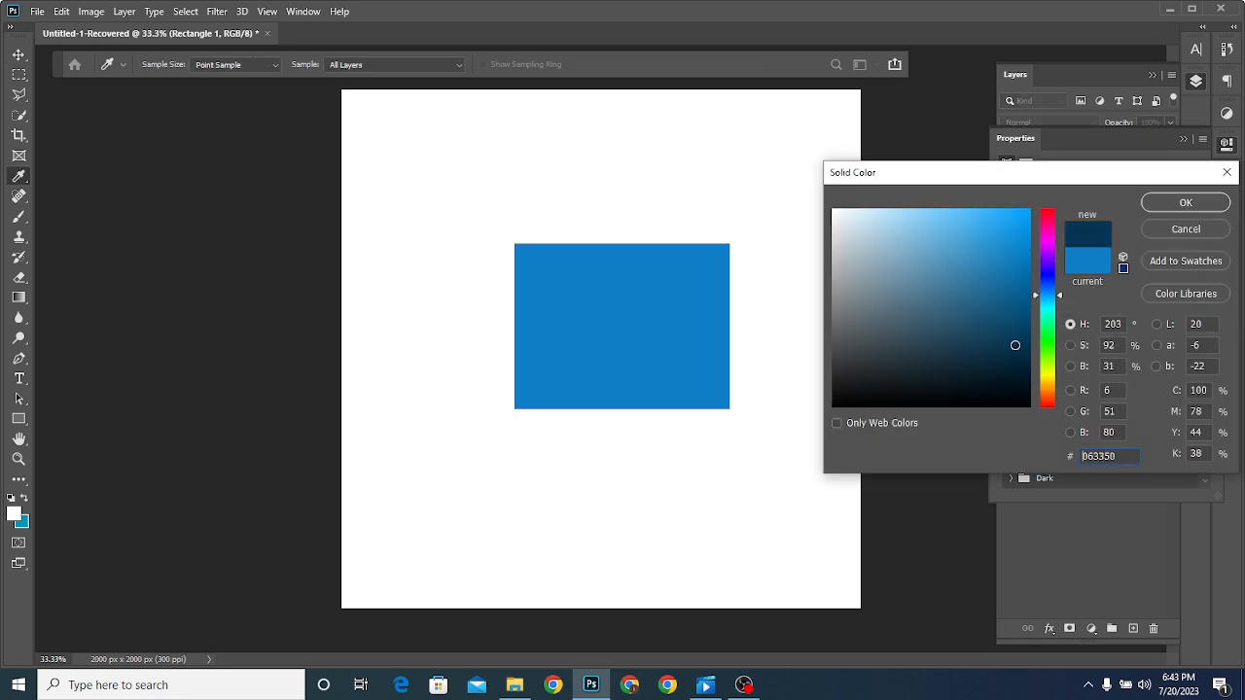
{"action": "left_click", "coordinate": [1171, 204]}
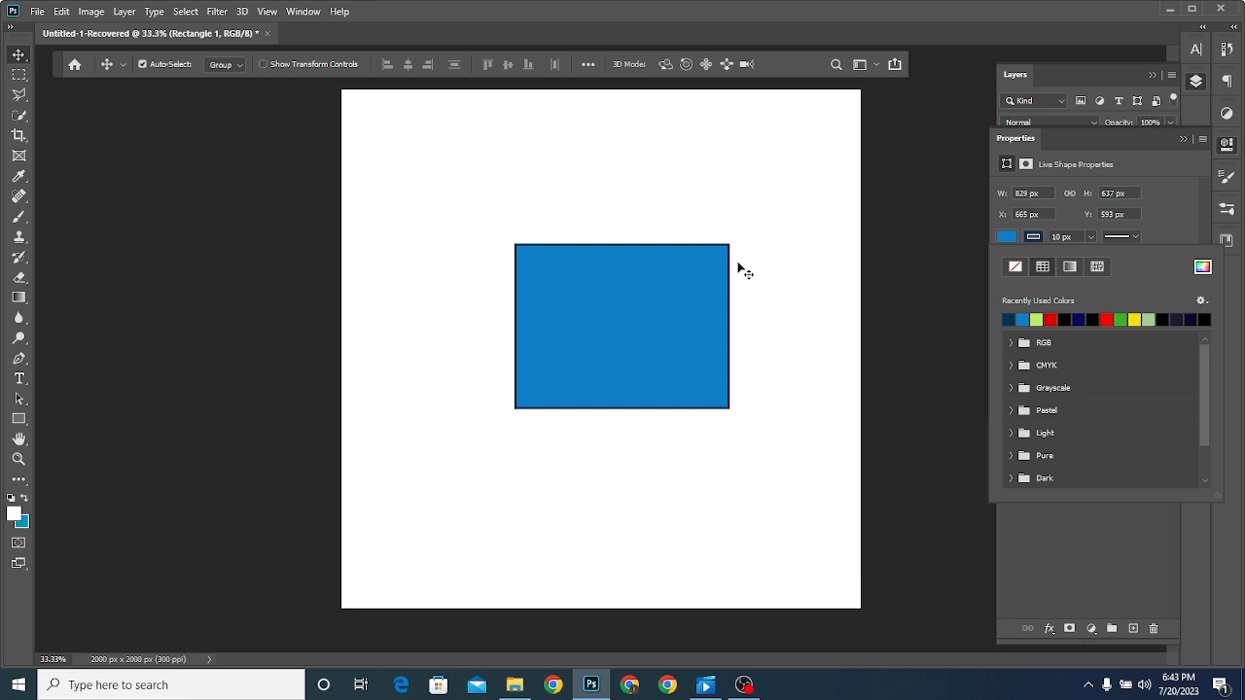
- Increase the rectangle's stroke width to about 48.35 px and move the shape slightly left to about X 617 px
{"action": "left_click", "coordinate": [1090, 237]}
{"action": "left_click_drag", "start_coordinate": [1091, 261], "coordinate": [1097, 261]}
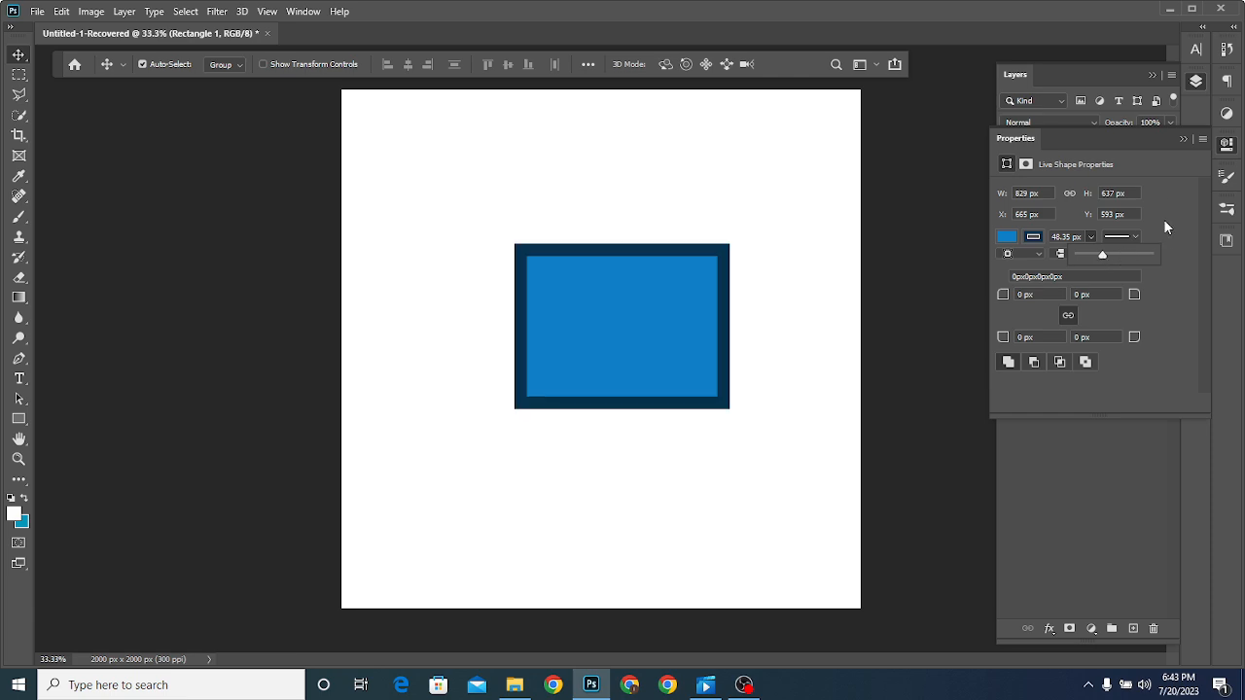
{"action": "left_click", "coordinate": [1181, 139]}
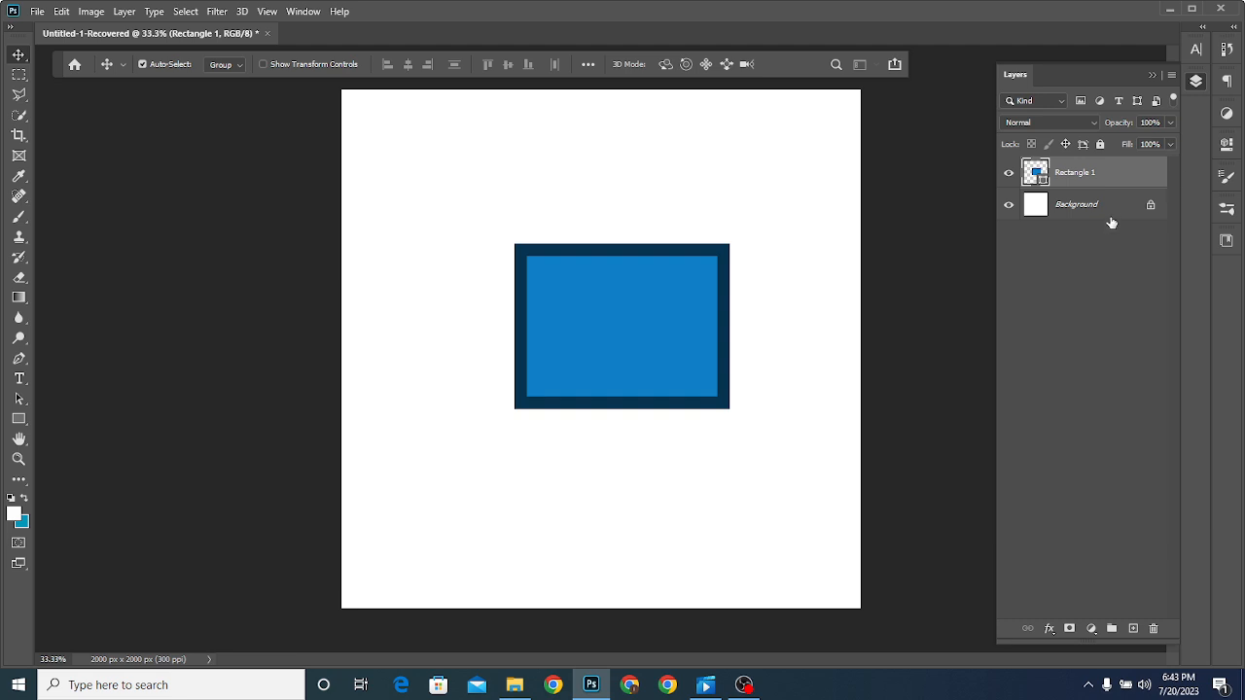
{"action": "left_click_drag", "start_coordinate": [730, 311], "coordinate": [711, 311]}
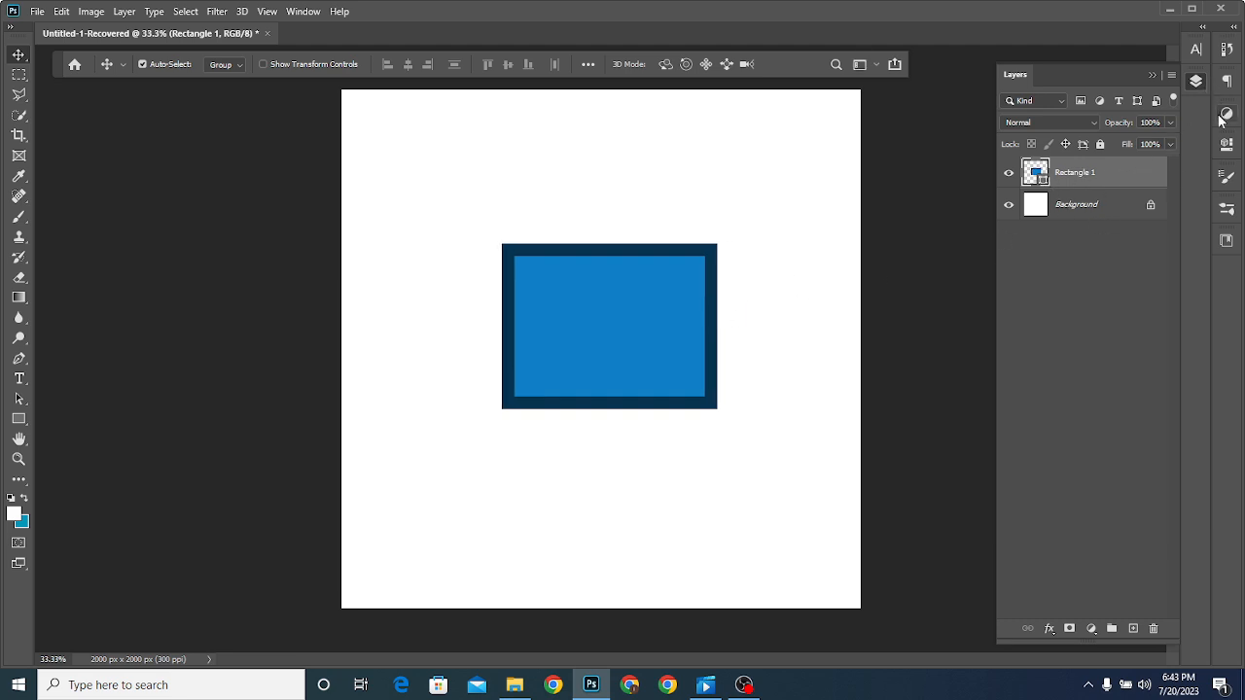
- Unlink the corner radii and round only the rectangle's upper-left corner to about 426 px
{"action": "left_click", "coordinate": [1227, 147]}
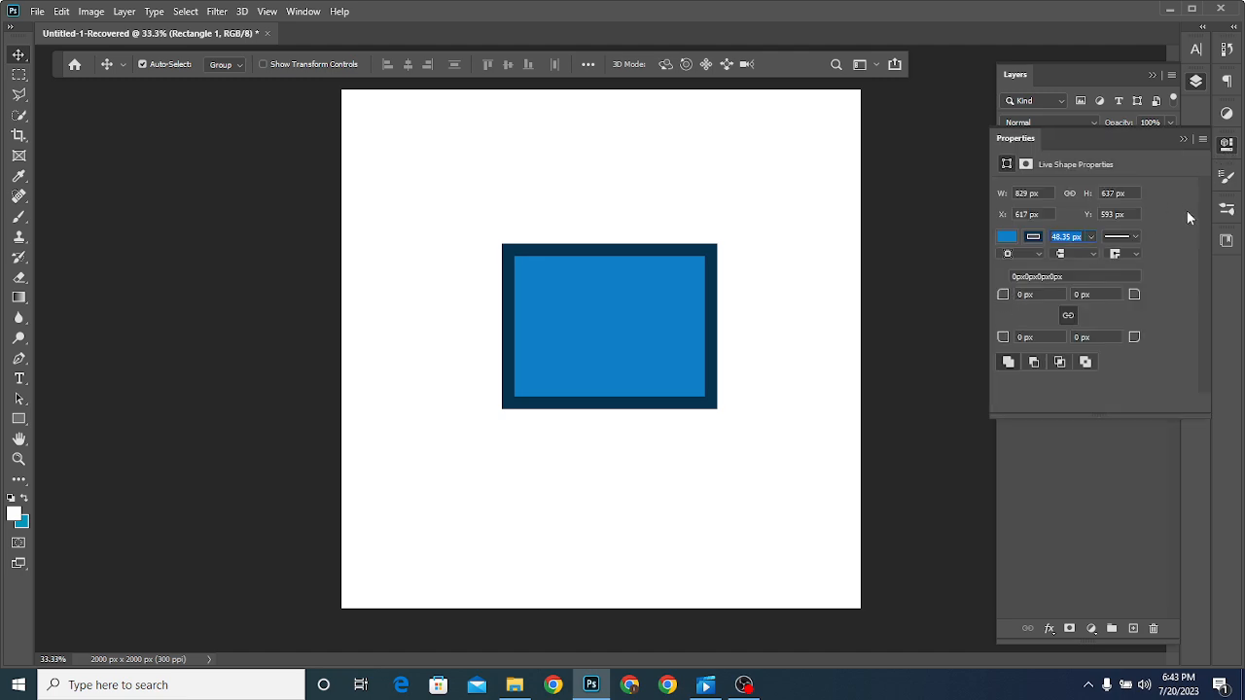
{"action": "left_click", "coordinate": [1227, 150]}
{"action": "left_click", "coordinate": [1228, 148]}
{"action": "left_click", "coordinate": [1013, 294]}
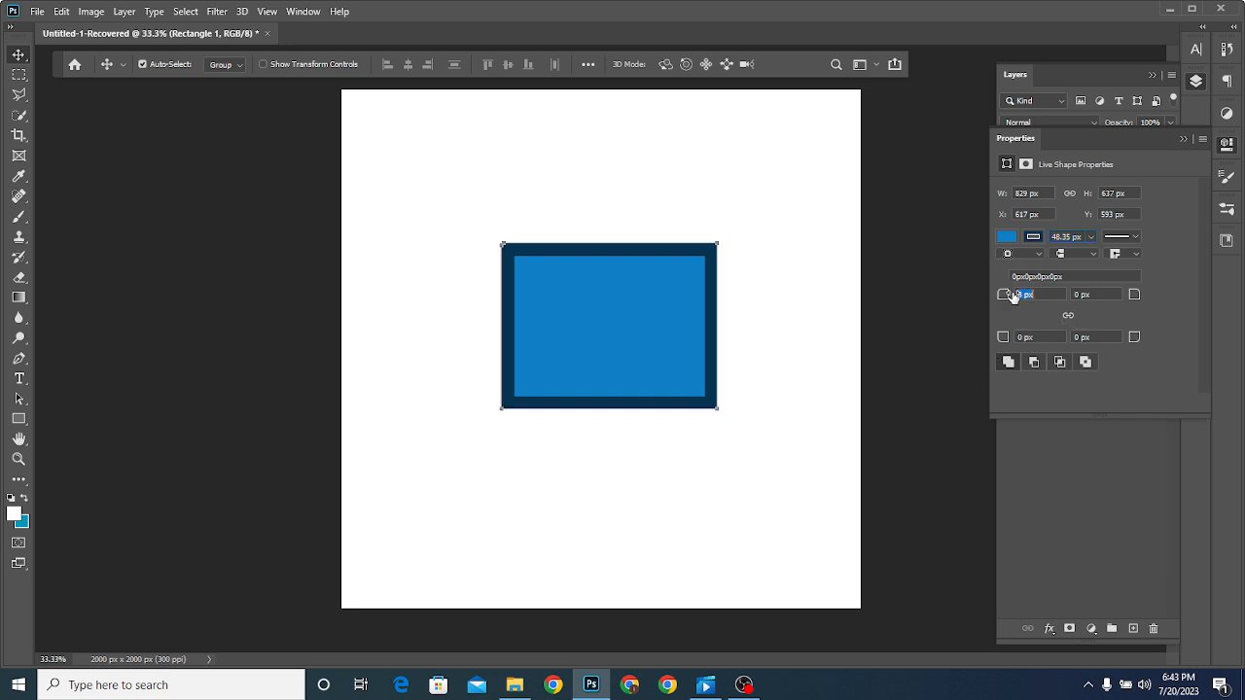
{"action": "left_click_drag", "start_coordinate": [1011, 297], "coordinate": [1177, 331]}
{"action": "left_click_drag", "start_coordinate": [1003, 295], "coordinate": [1081, 309]}
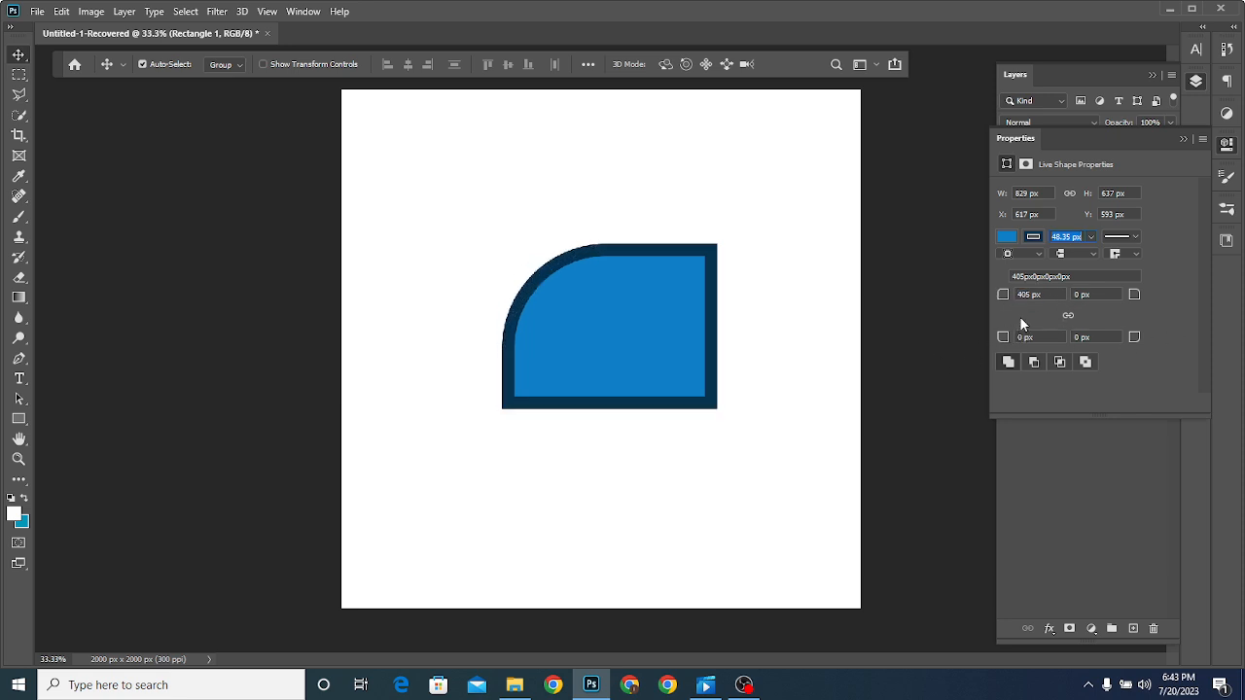
{"action": "left_click", "coordinate": [1019, 298]}
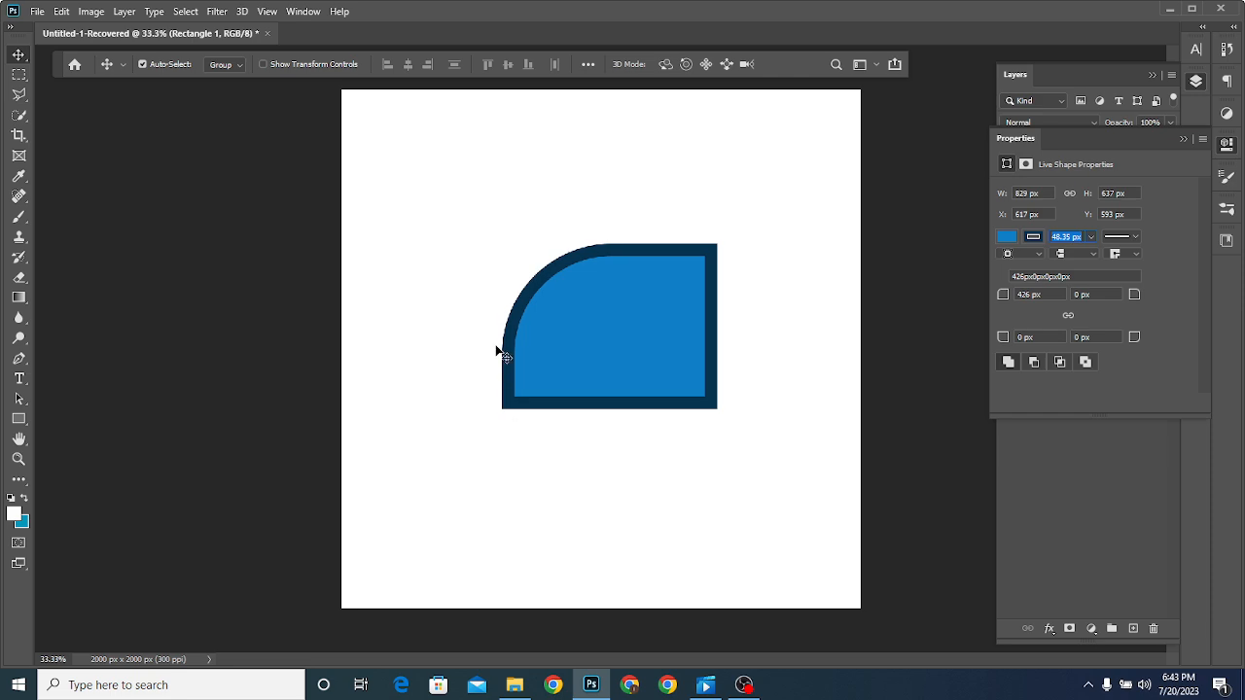
- Move the blue shape slightly down and to the left on the canvas
{"action": "left_click", "coordinate": [1184, 139]}
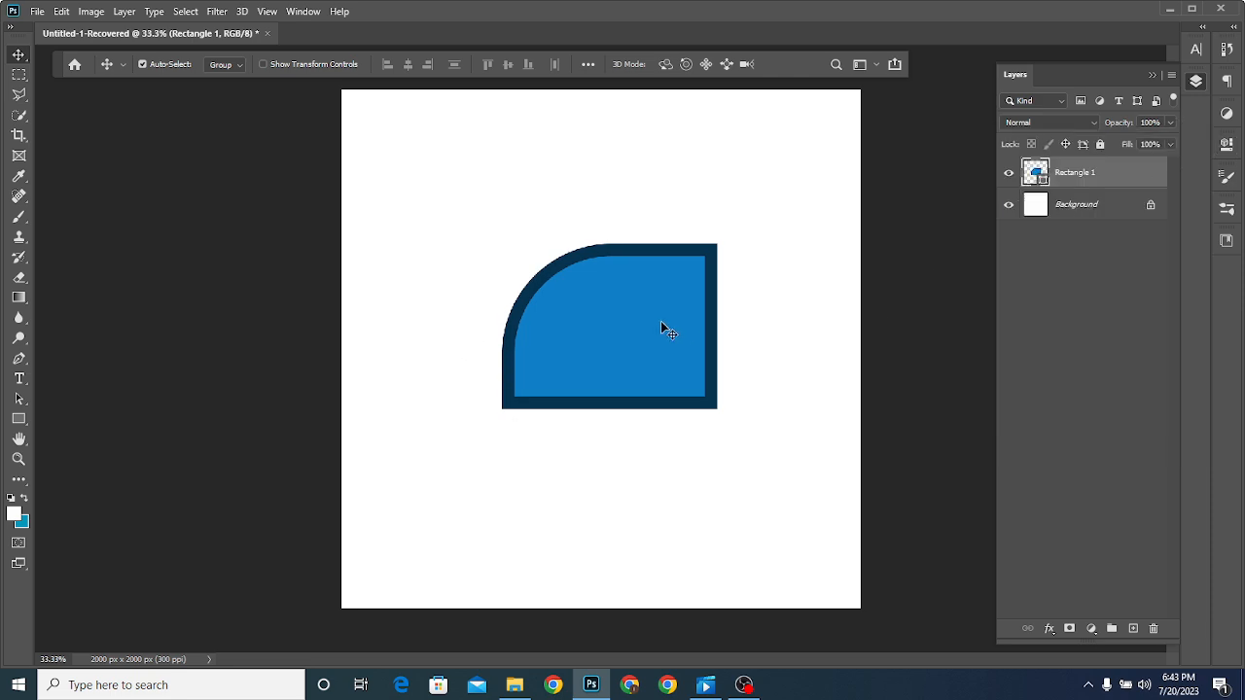
{"action": "left_click_drag", "start_coordinate": [661, 328], "coordinate": [639, 369]}
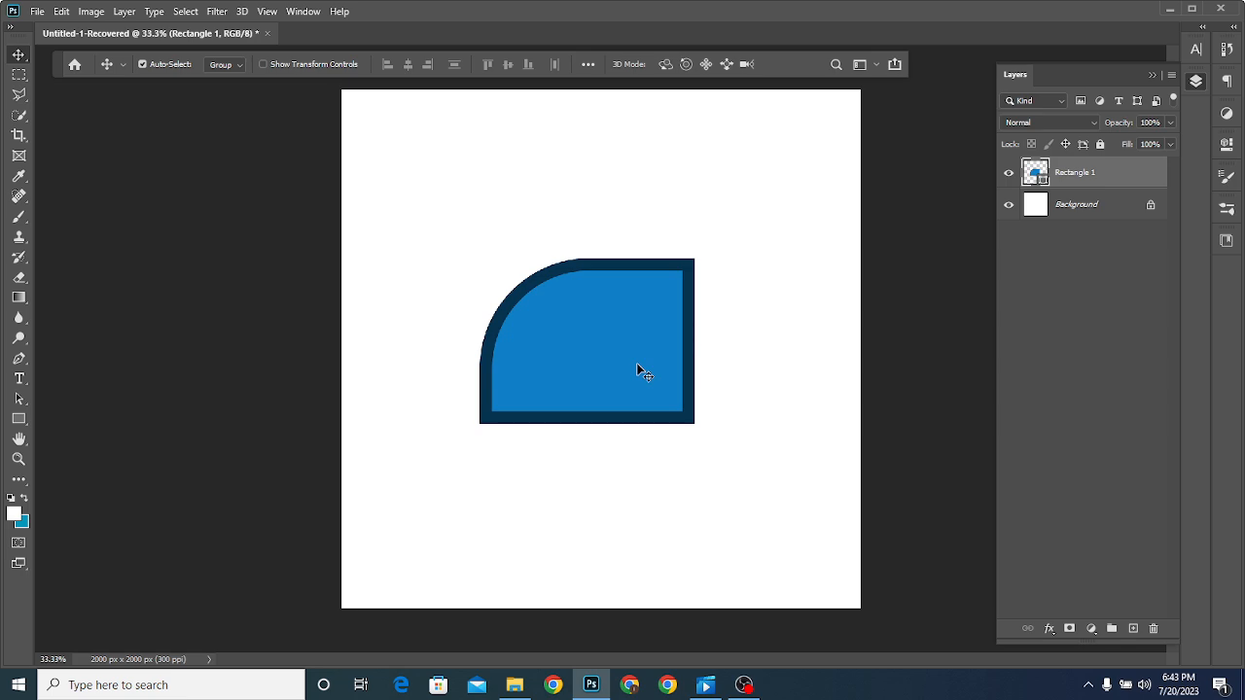
{"action": "left_click", "coordinate": [744, 684]}
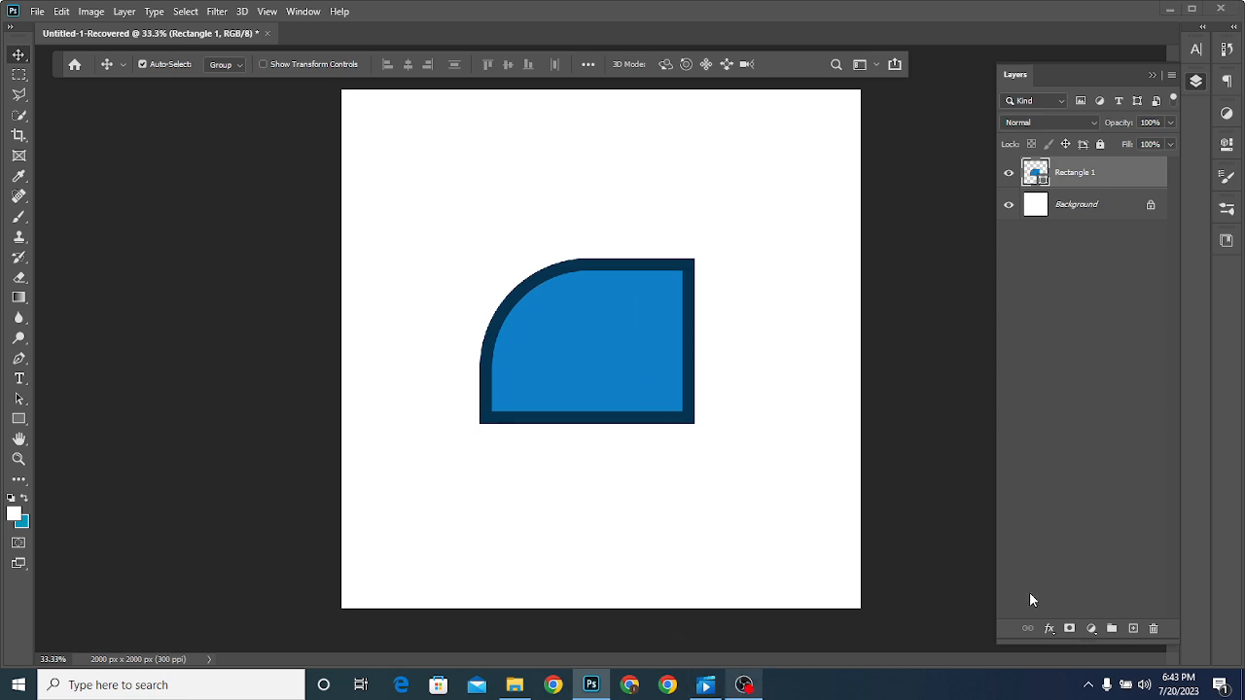